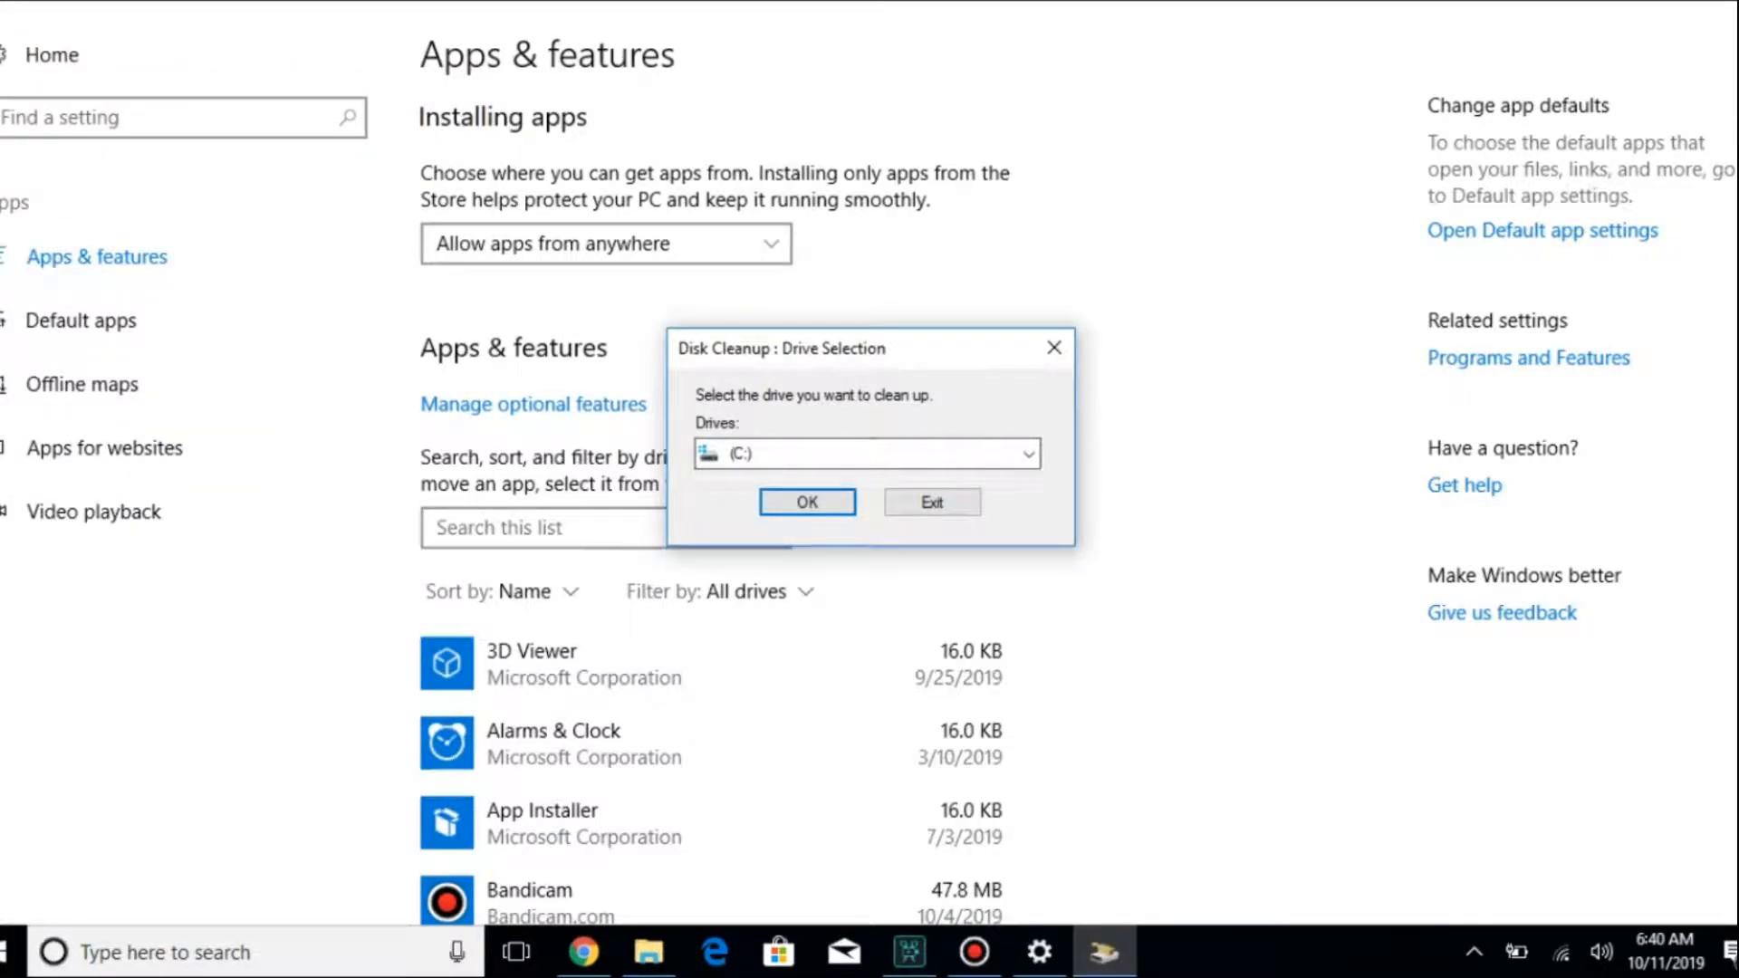
# Run Disk Cleanup on drive C: with the preselected file categories and confirm permanently deleting those files
pyautogui.press('Return')
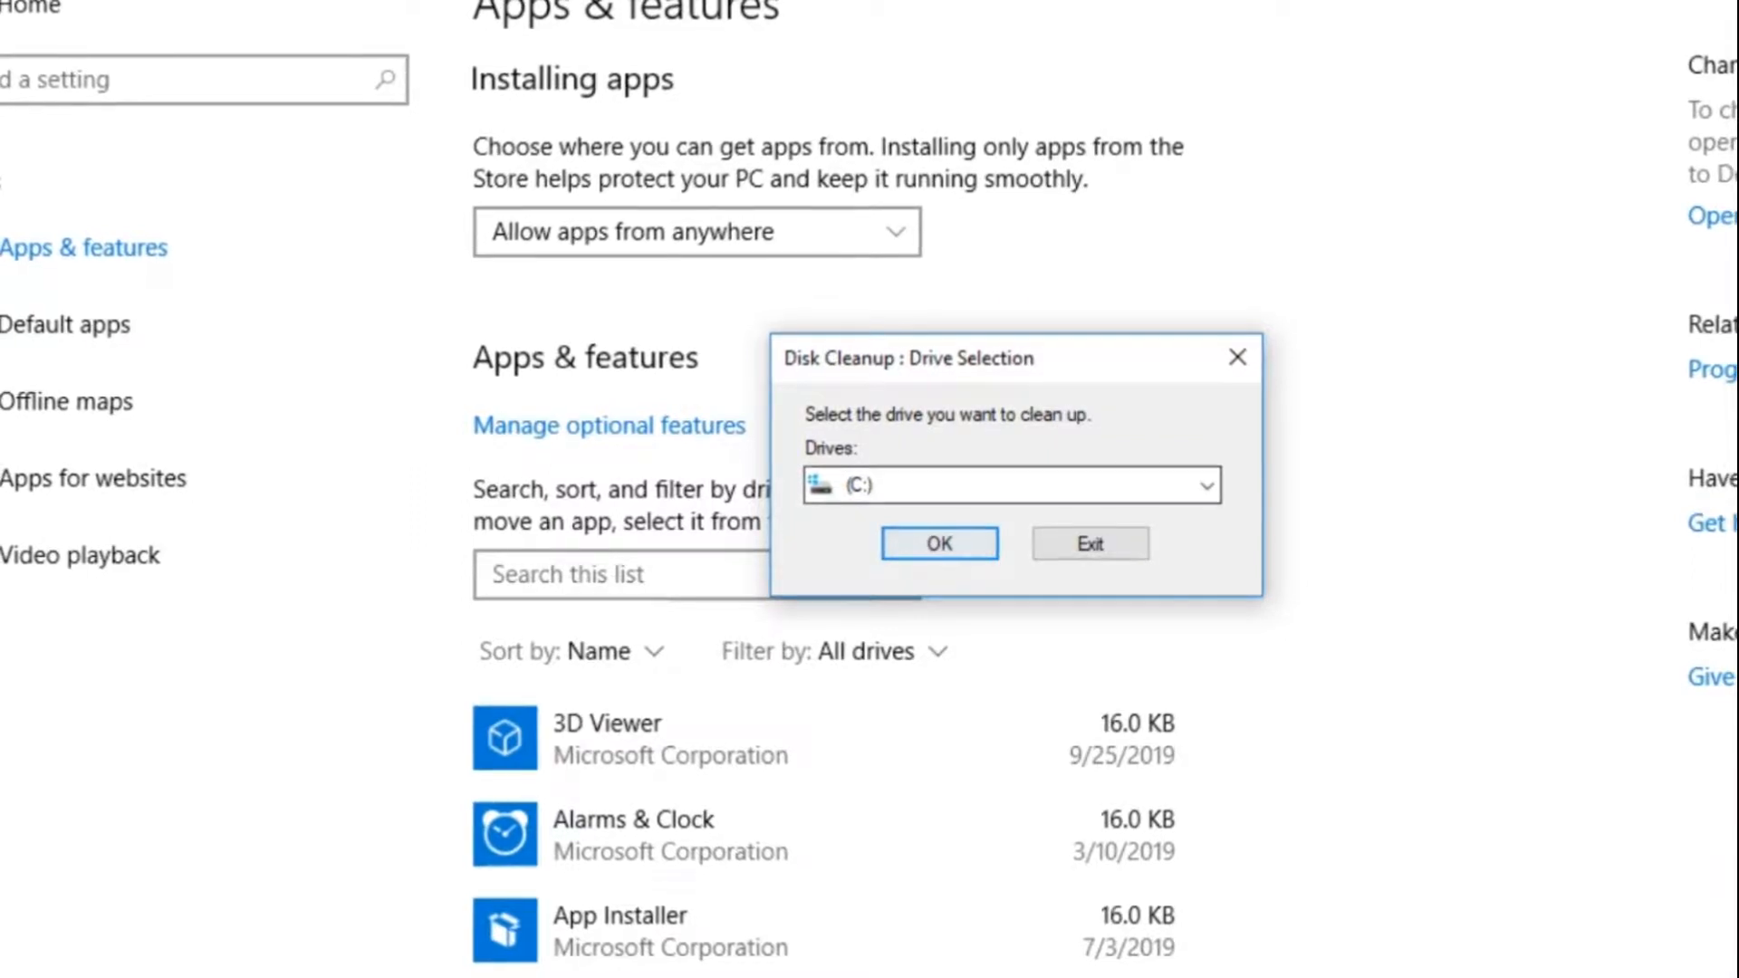
pyautogui.press('Return')
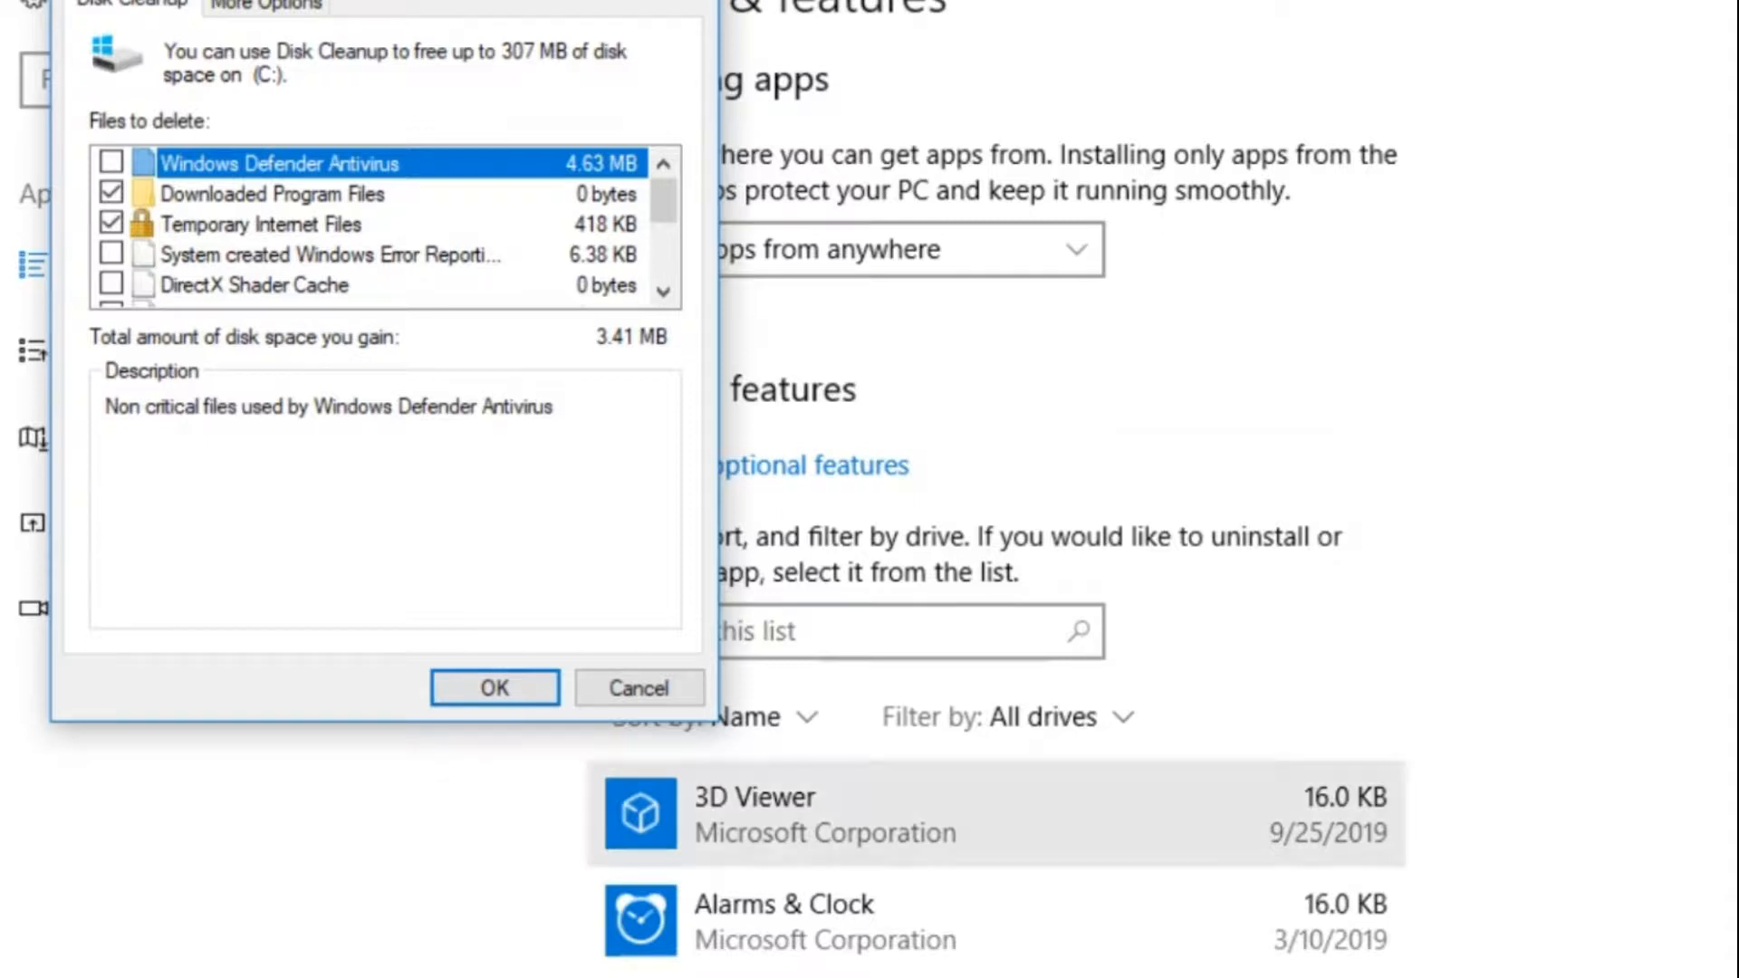
pyautogui.click(495, 688)
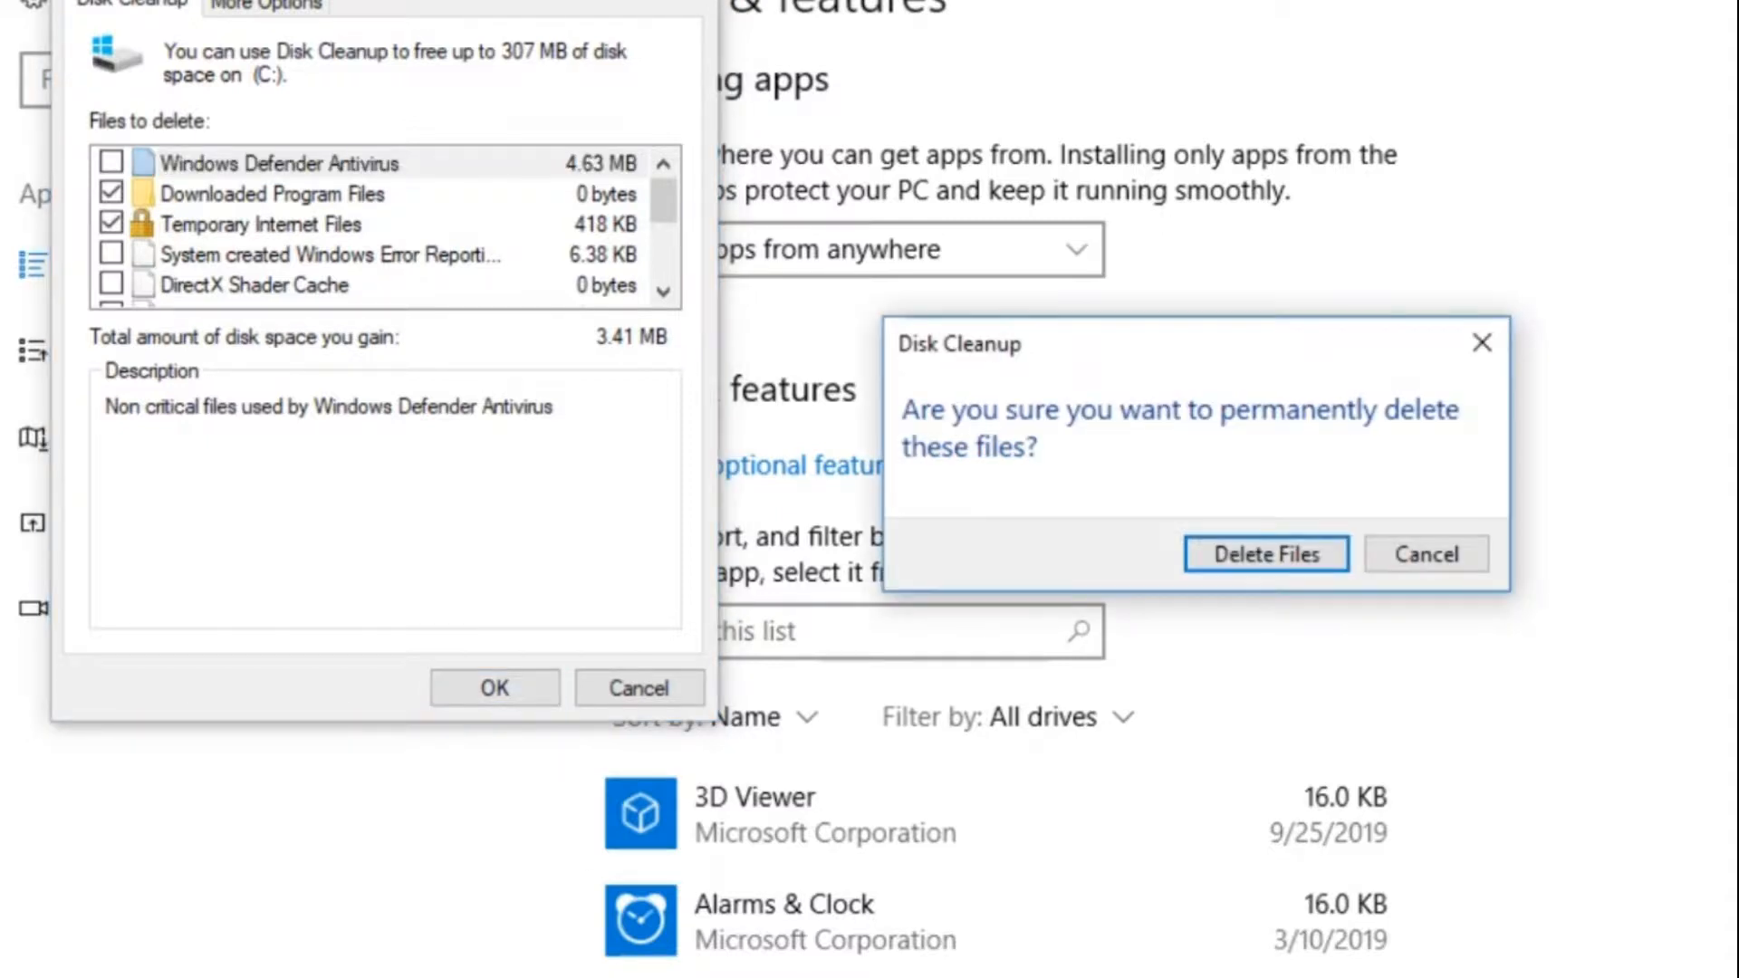
pyautogui.press('Return')
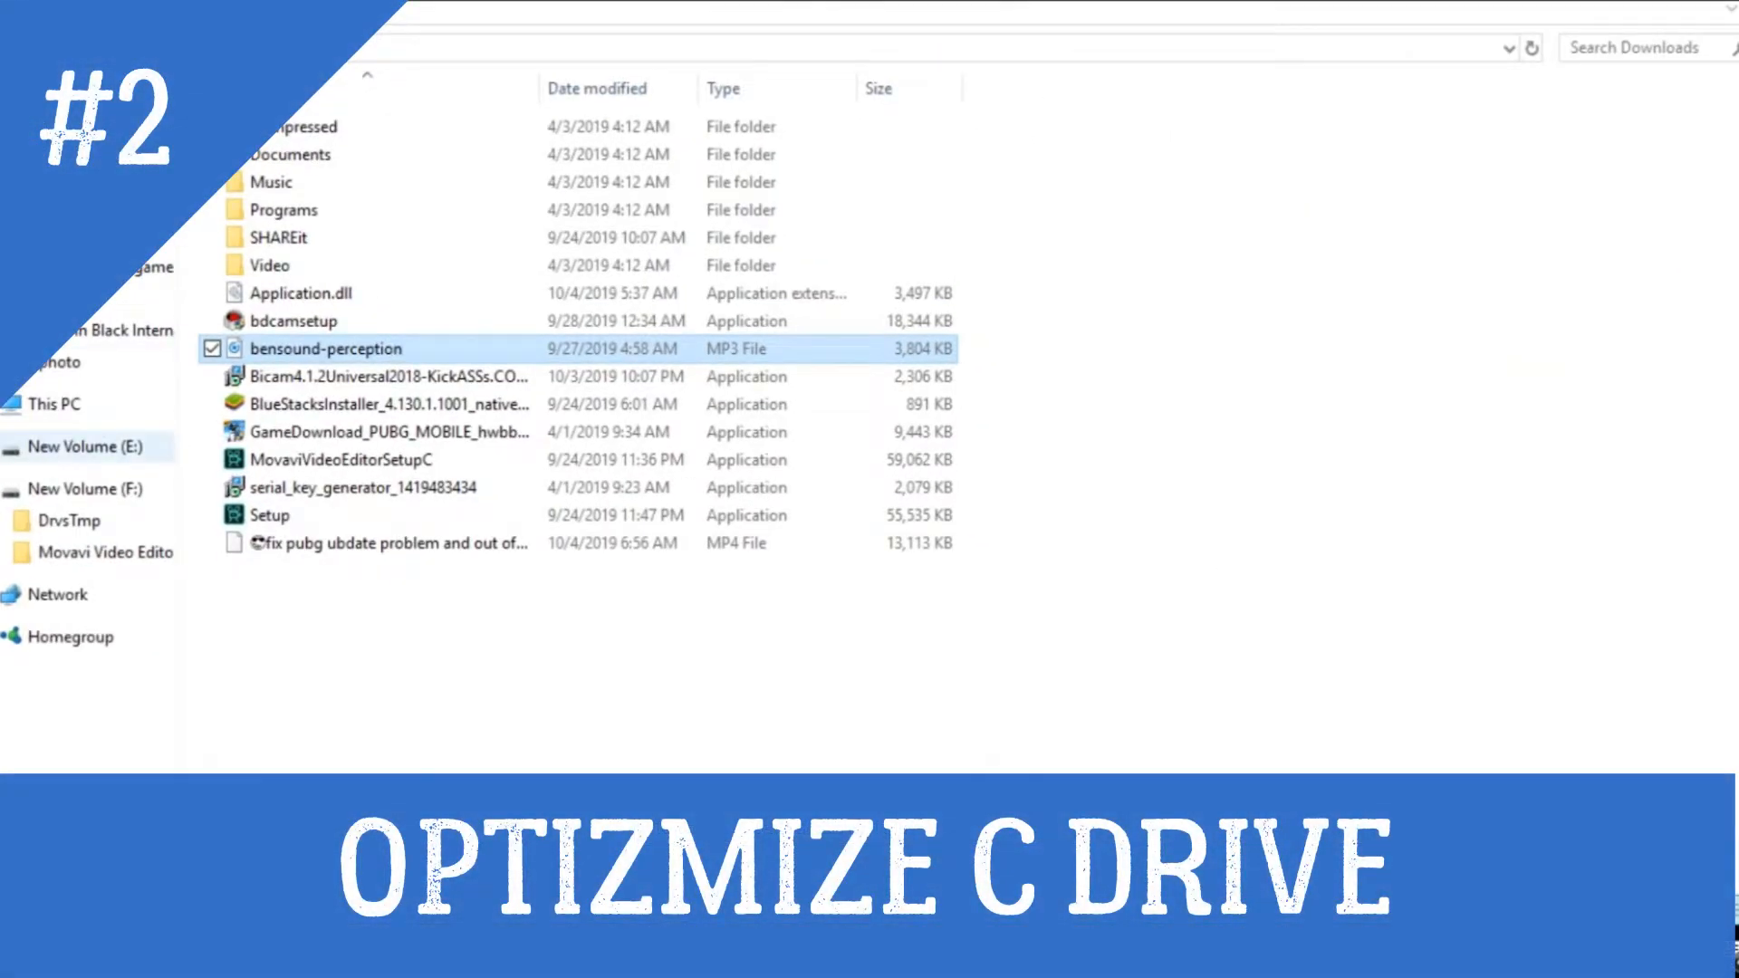
# Open the drive tools in Local Disk (C:) properties from This PC and start optimizing drive C:
pyautogui.click(55, 403)
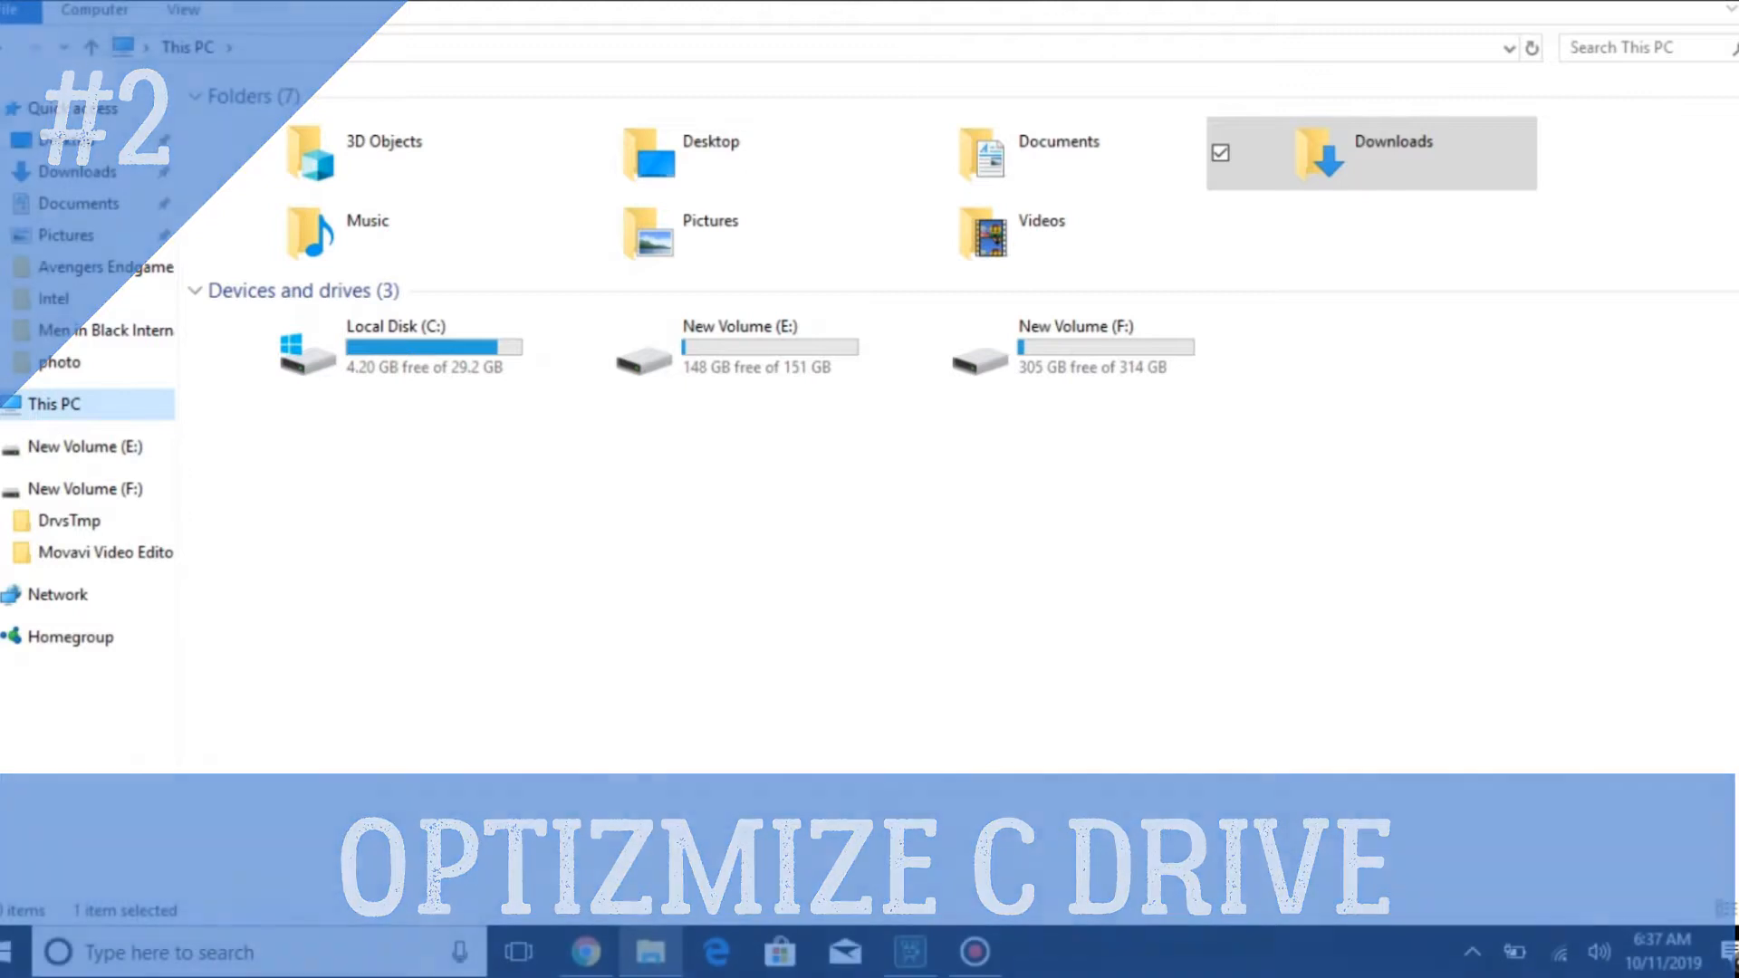
pyautogui.rightClick(399, 344)
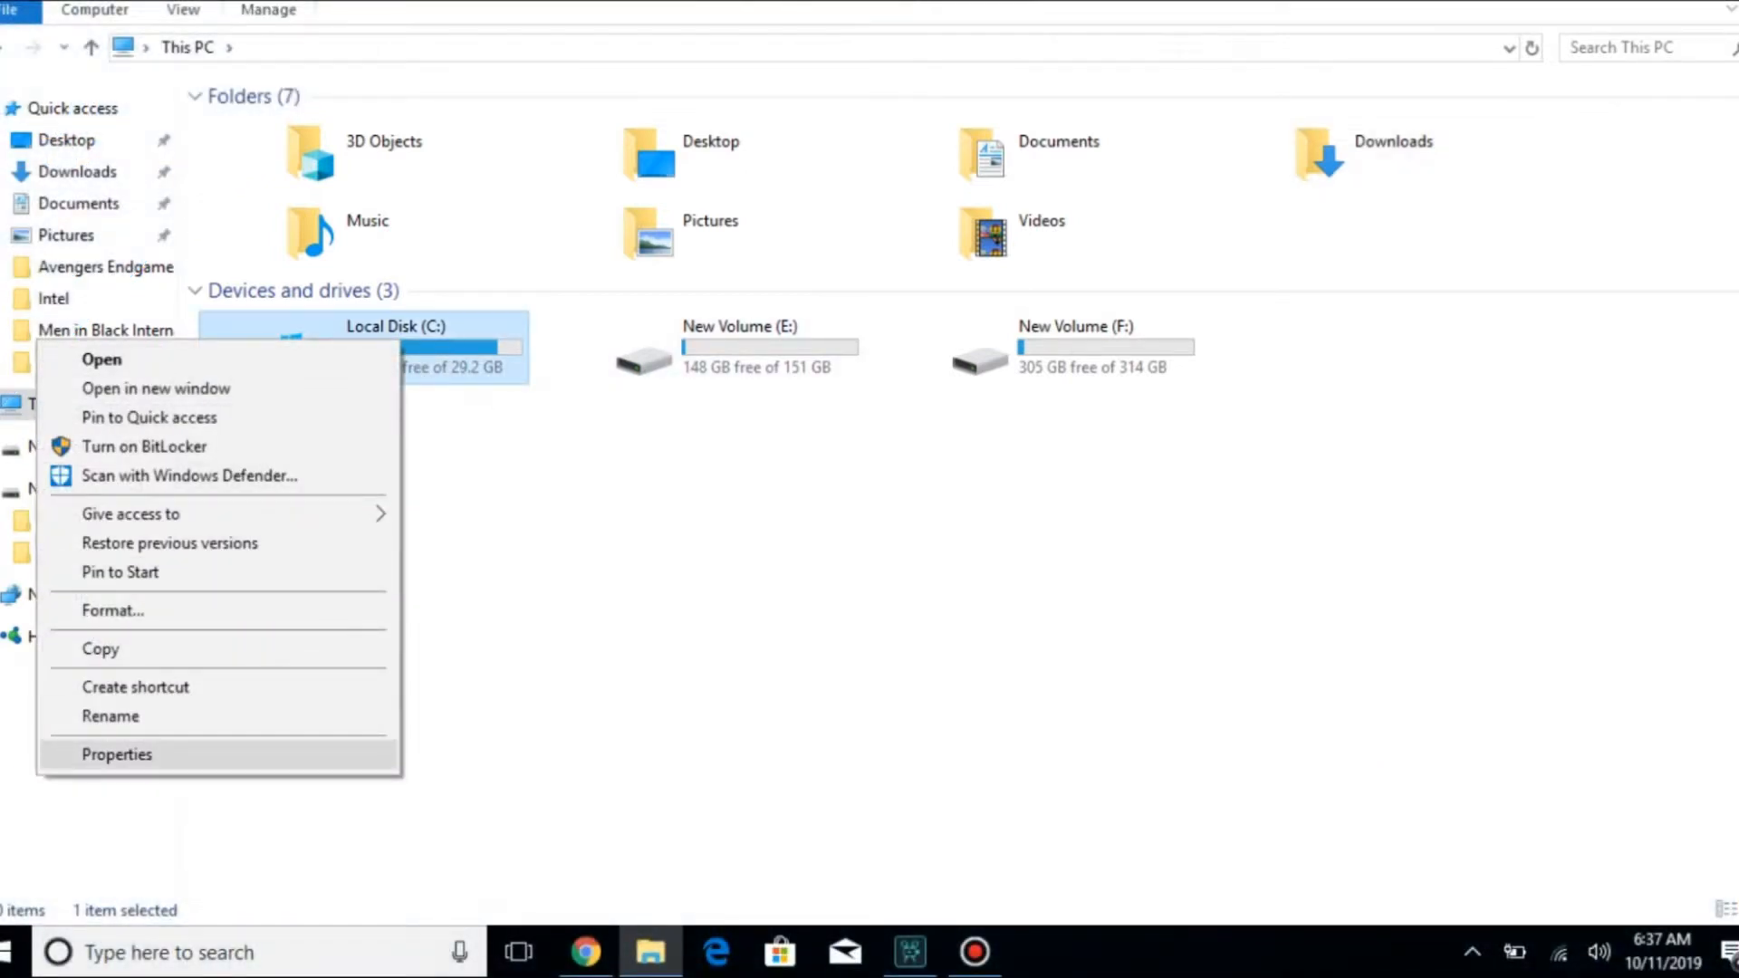
pyautogui.click(117, 754)
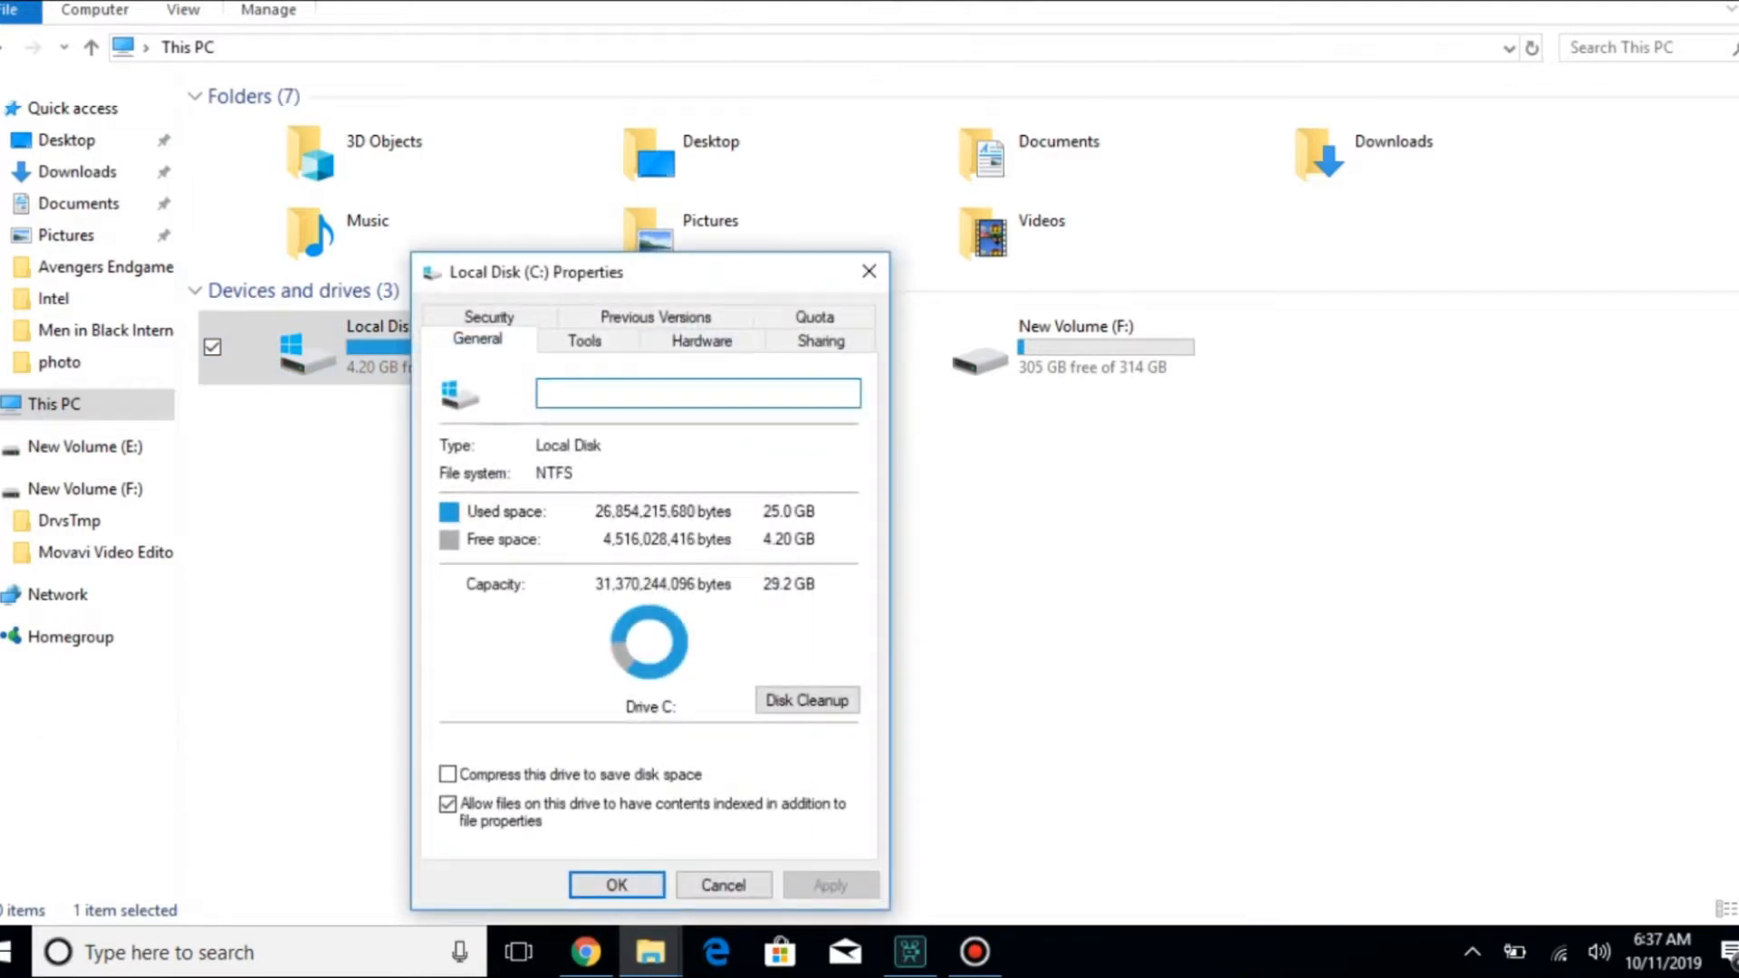
pyautogui.click(586, 342)
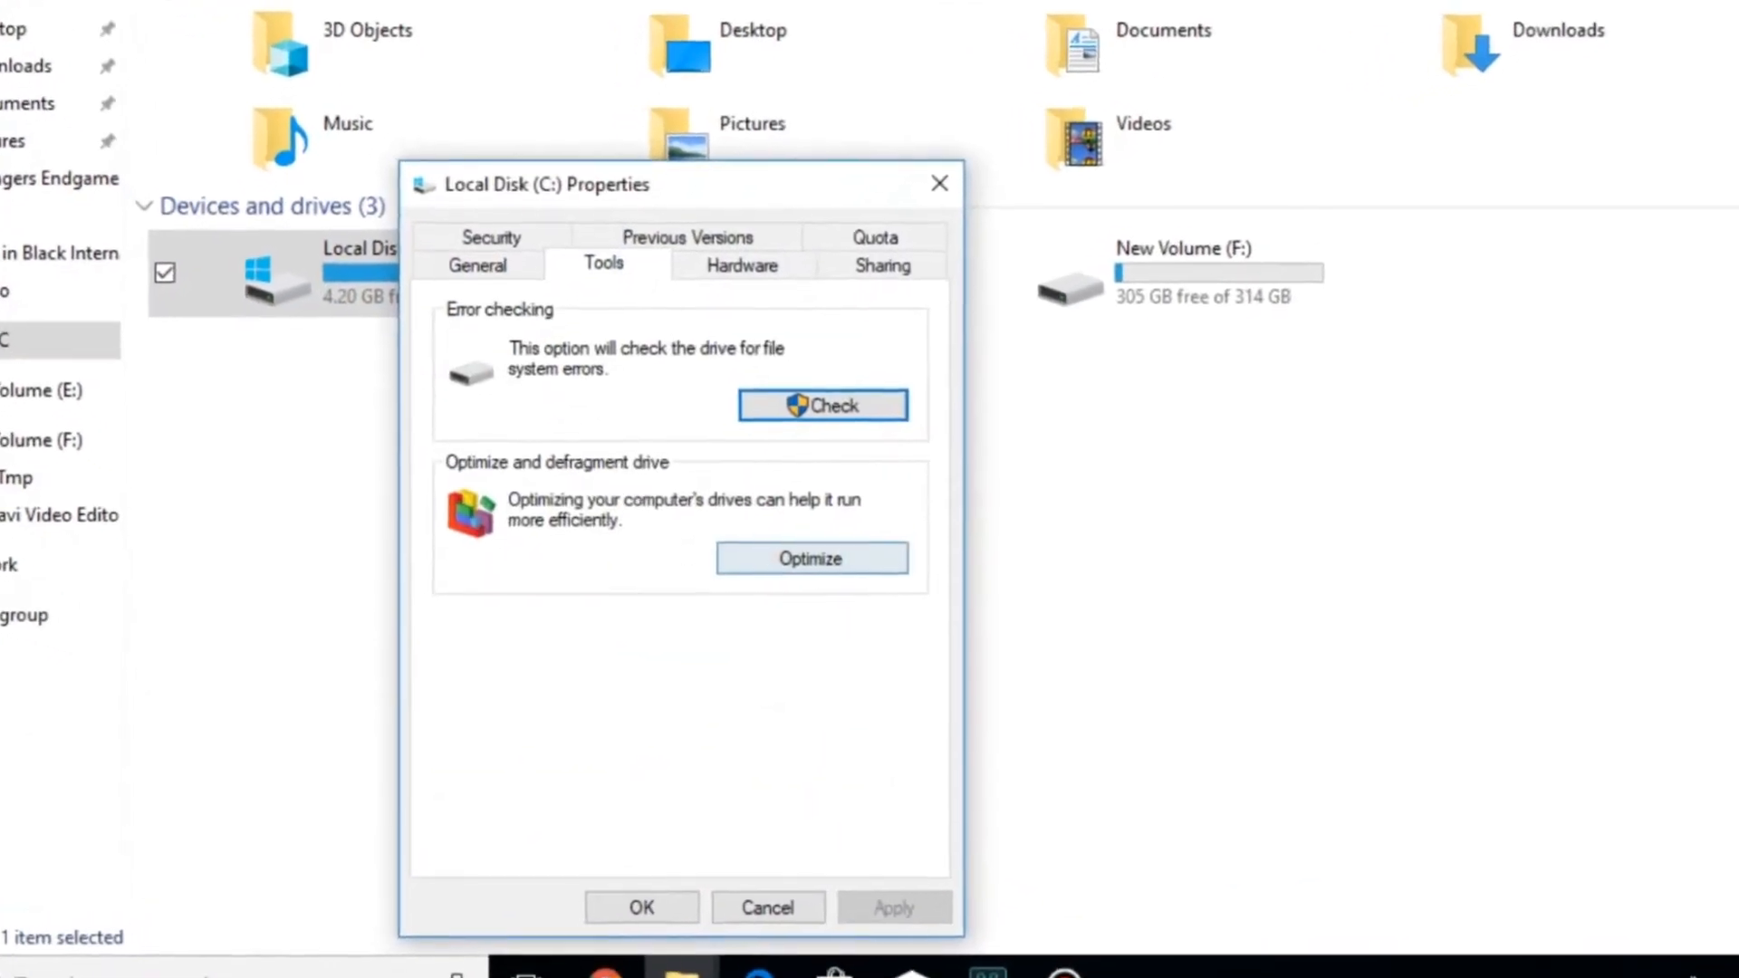
pyautogui.click(811, 558)
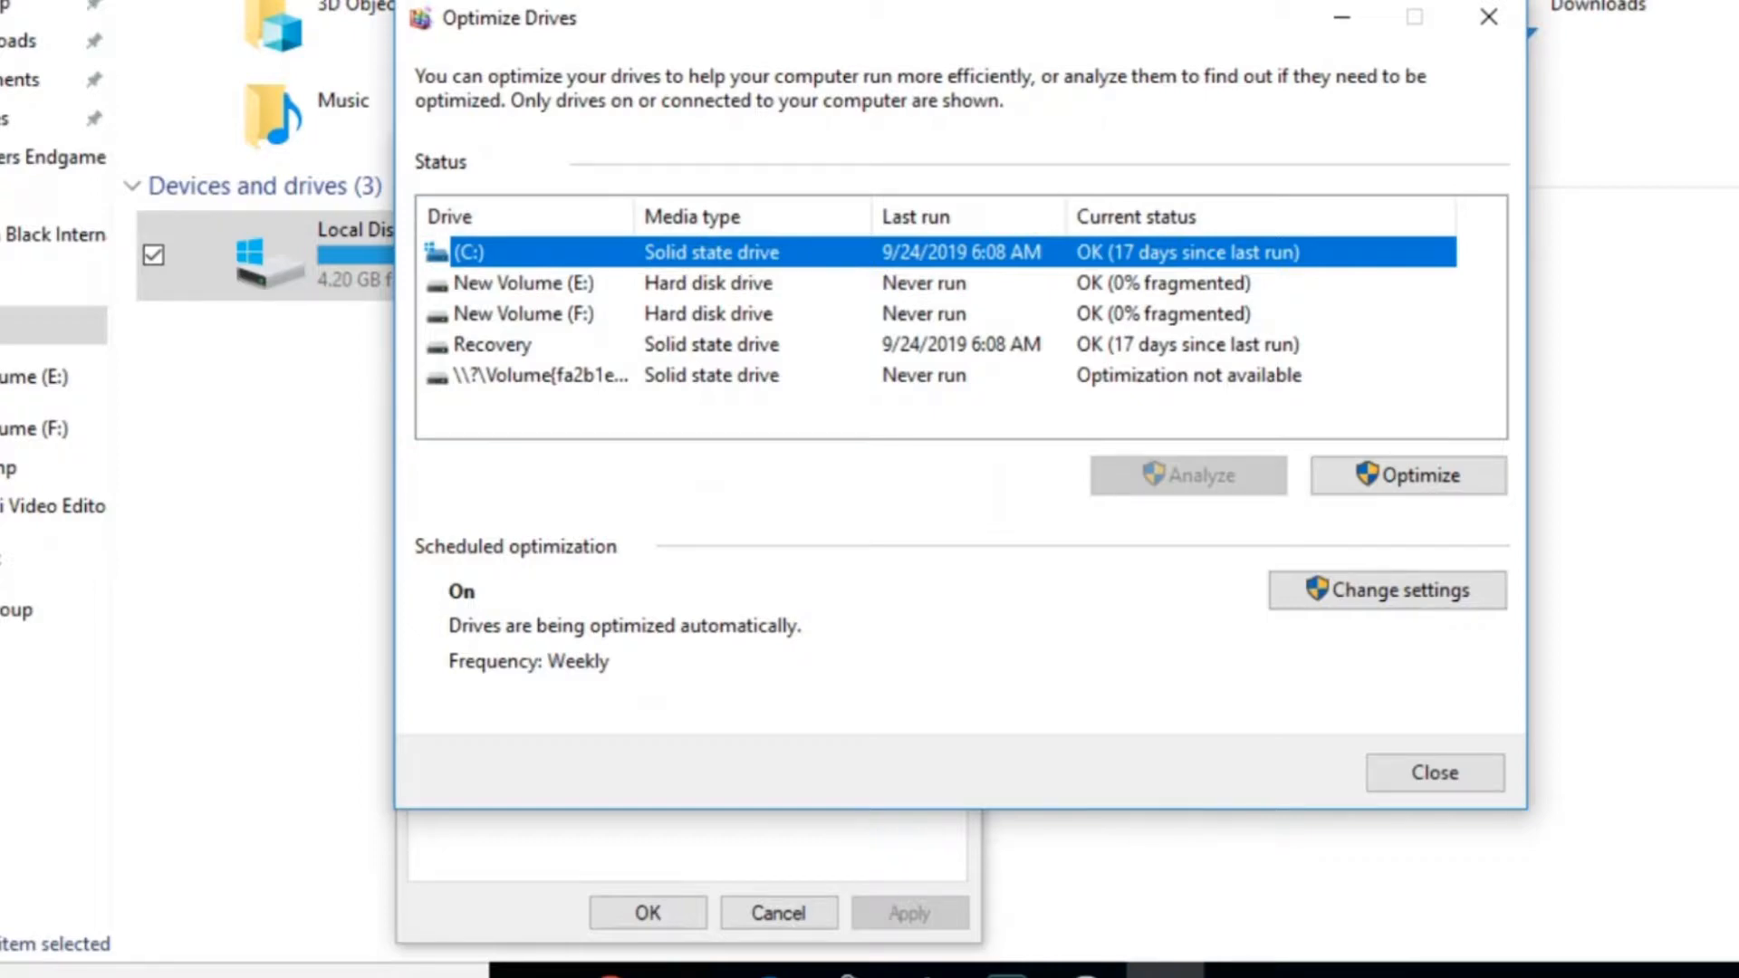
pyautogui.click(1408, 475)
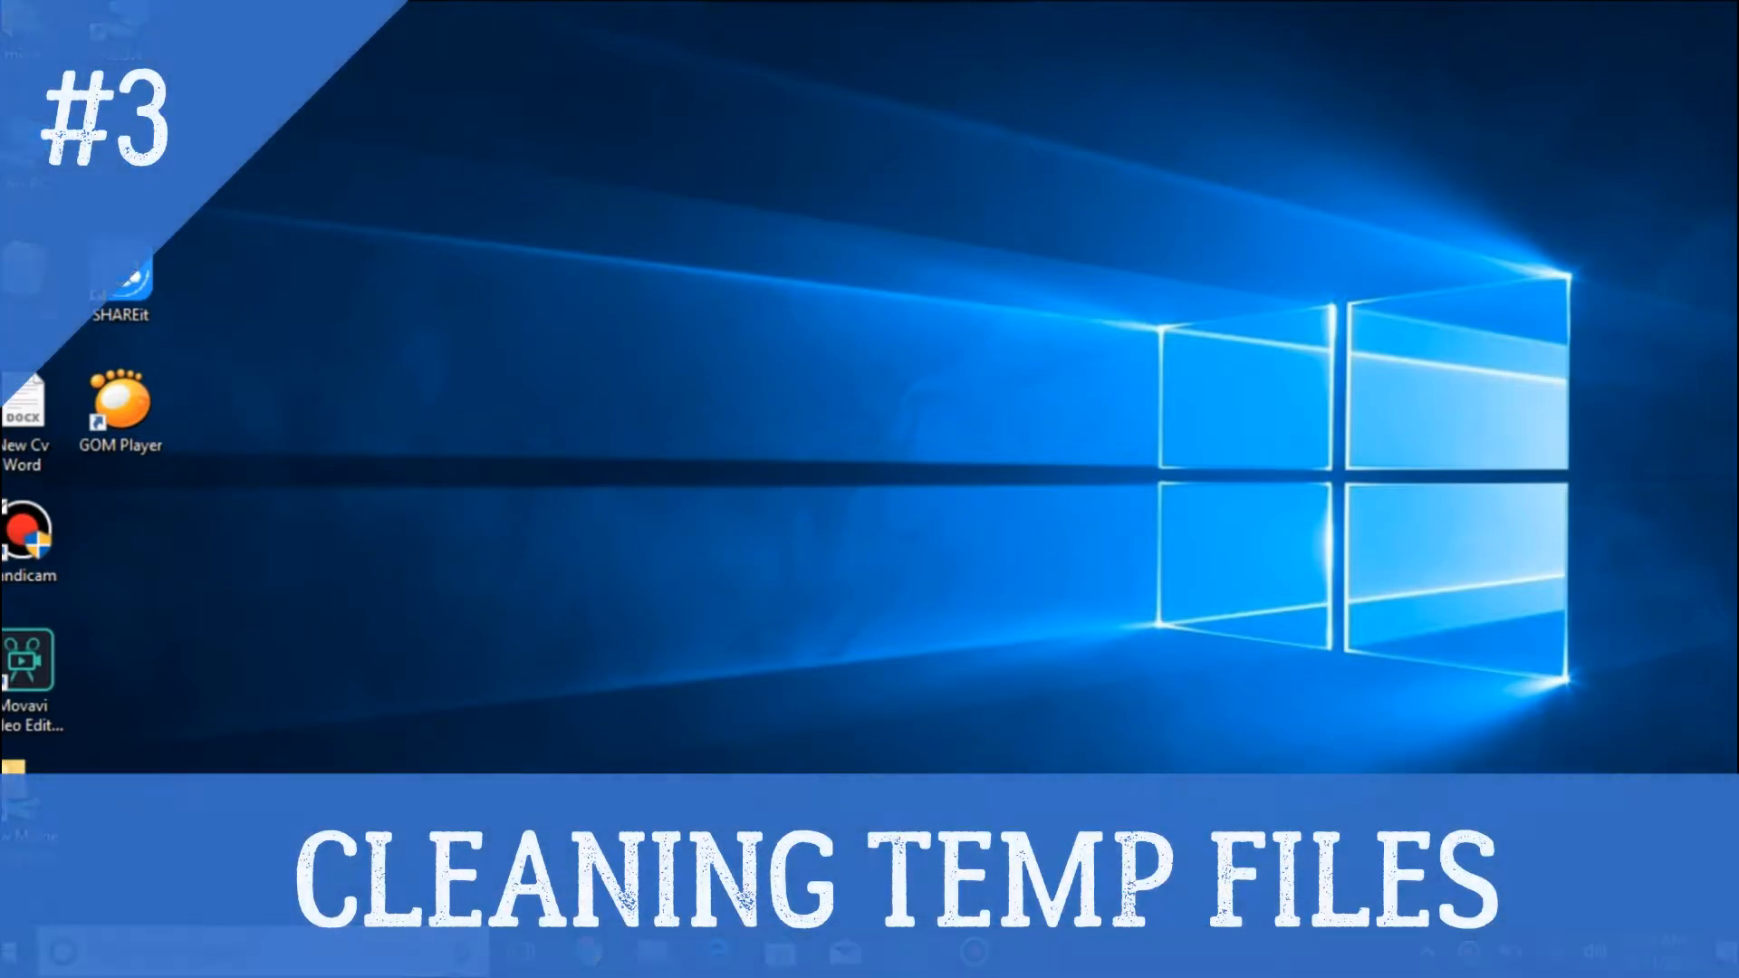
# Find and launch Run, then open the temporary files folder with the command %temp%
pyautogui.click(258, 953)
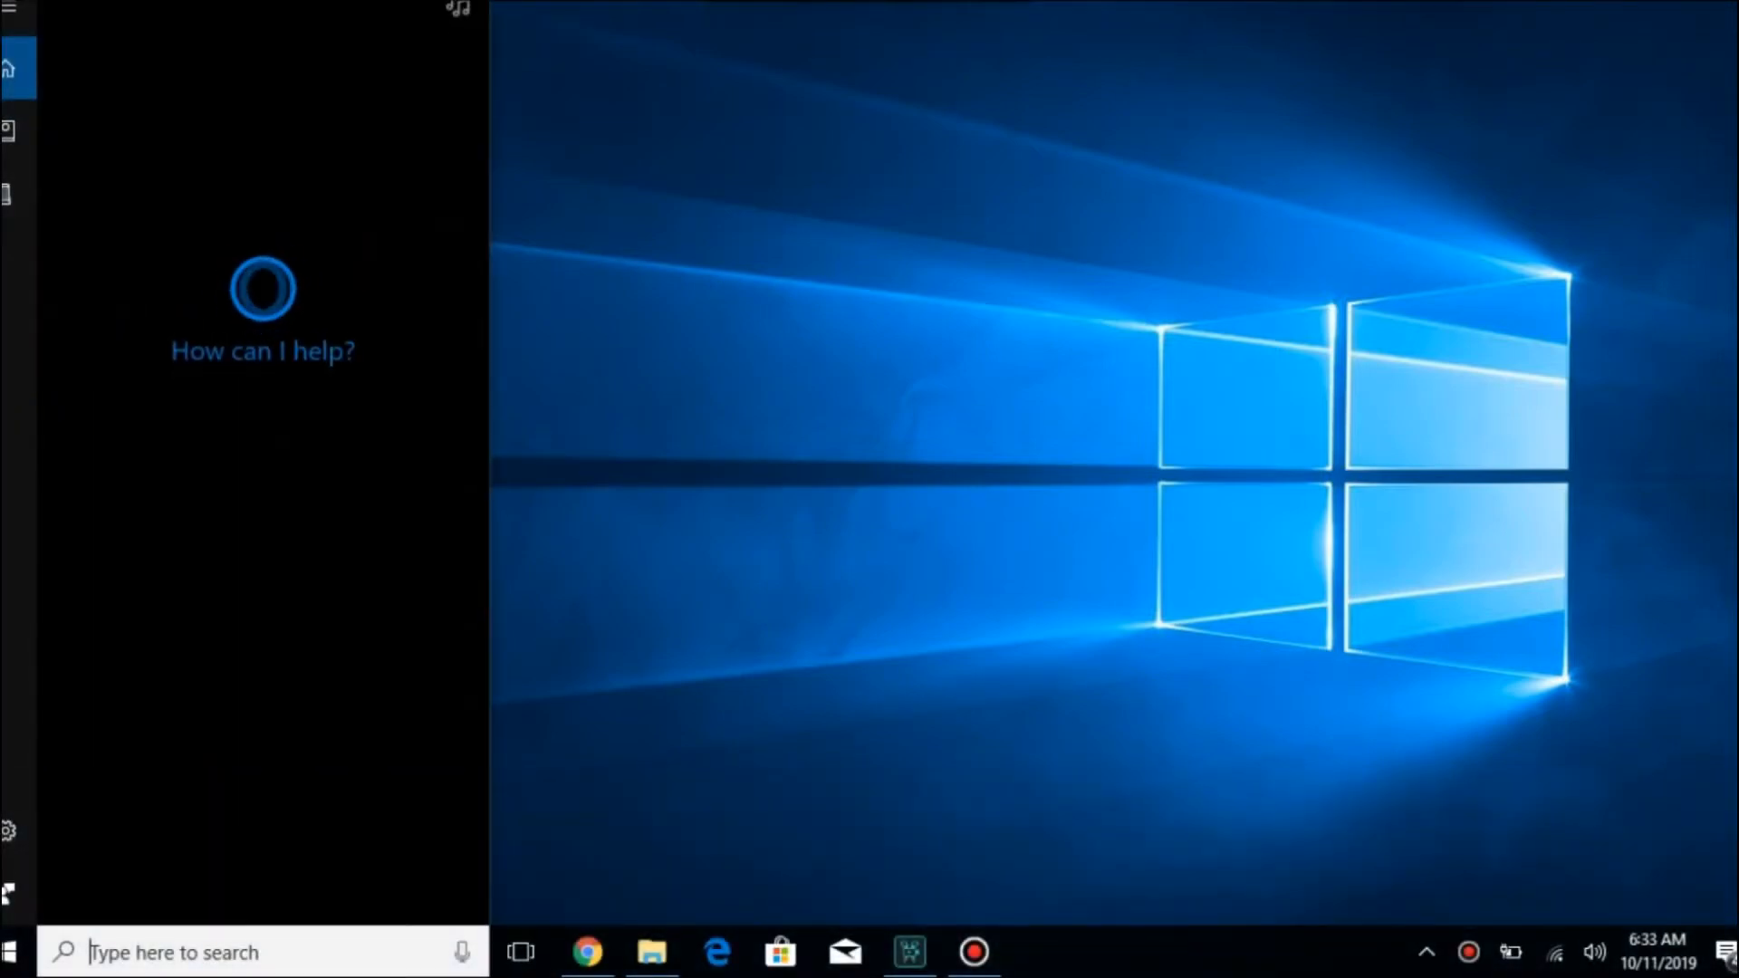
pyautogui.write('run')
pyautogui.press('Return')
pyautogui.press('Home')
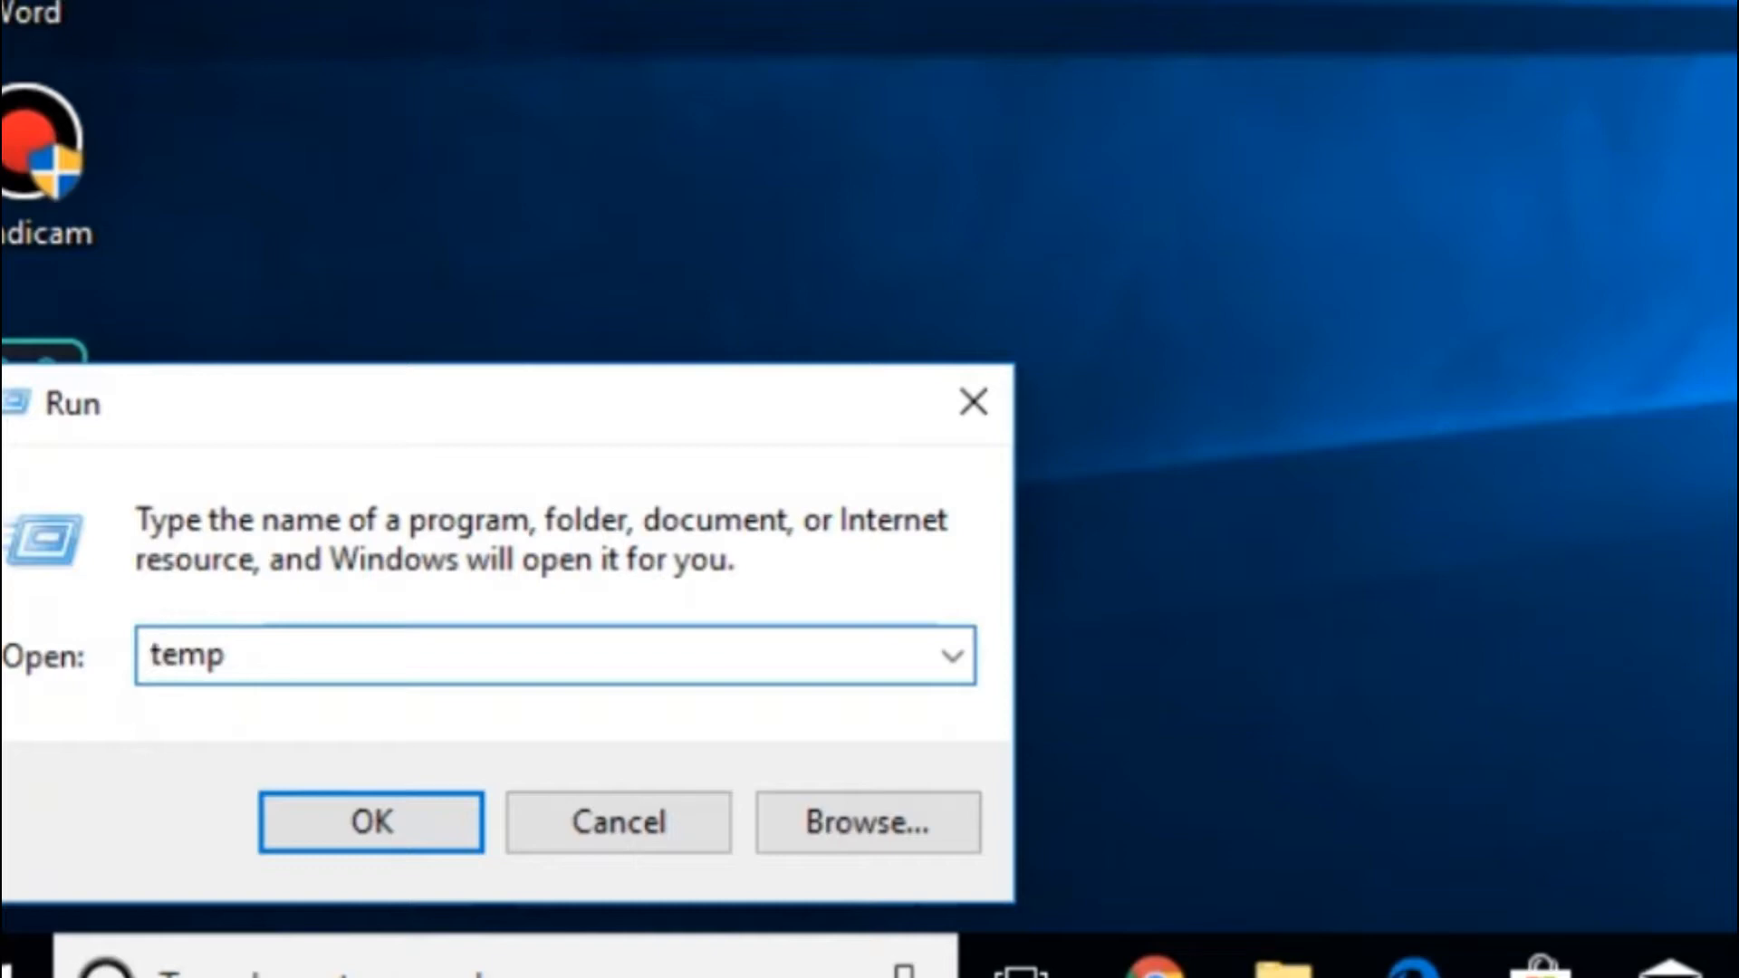
pyautogui.write('%')
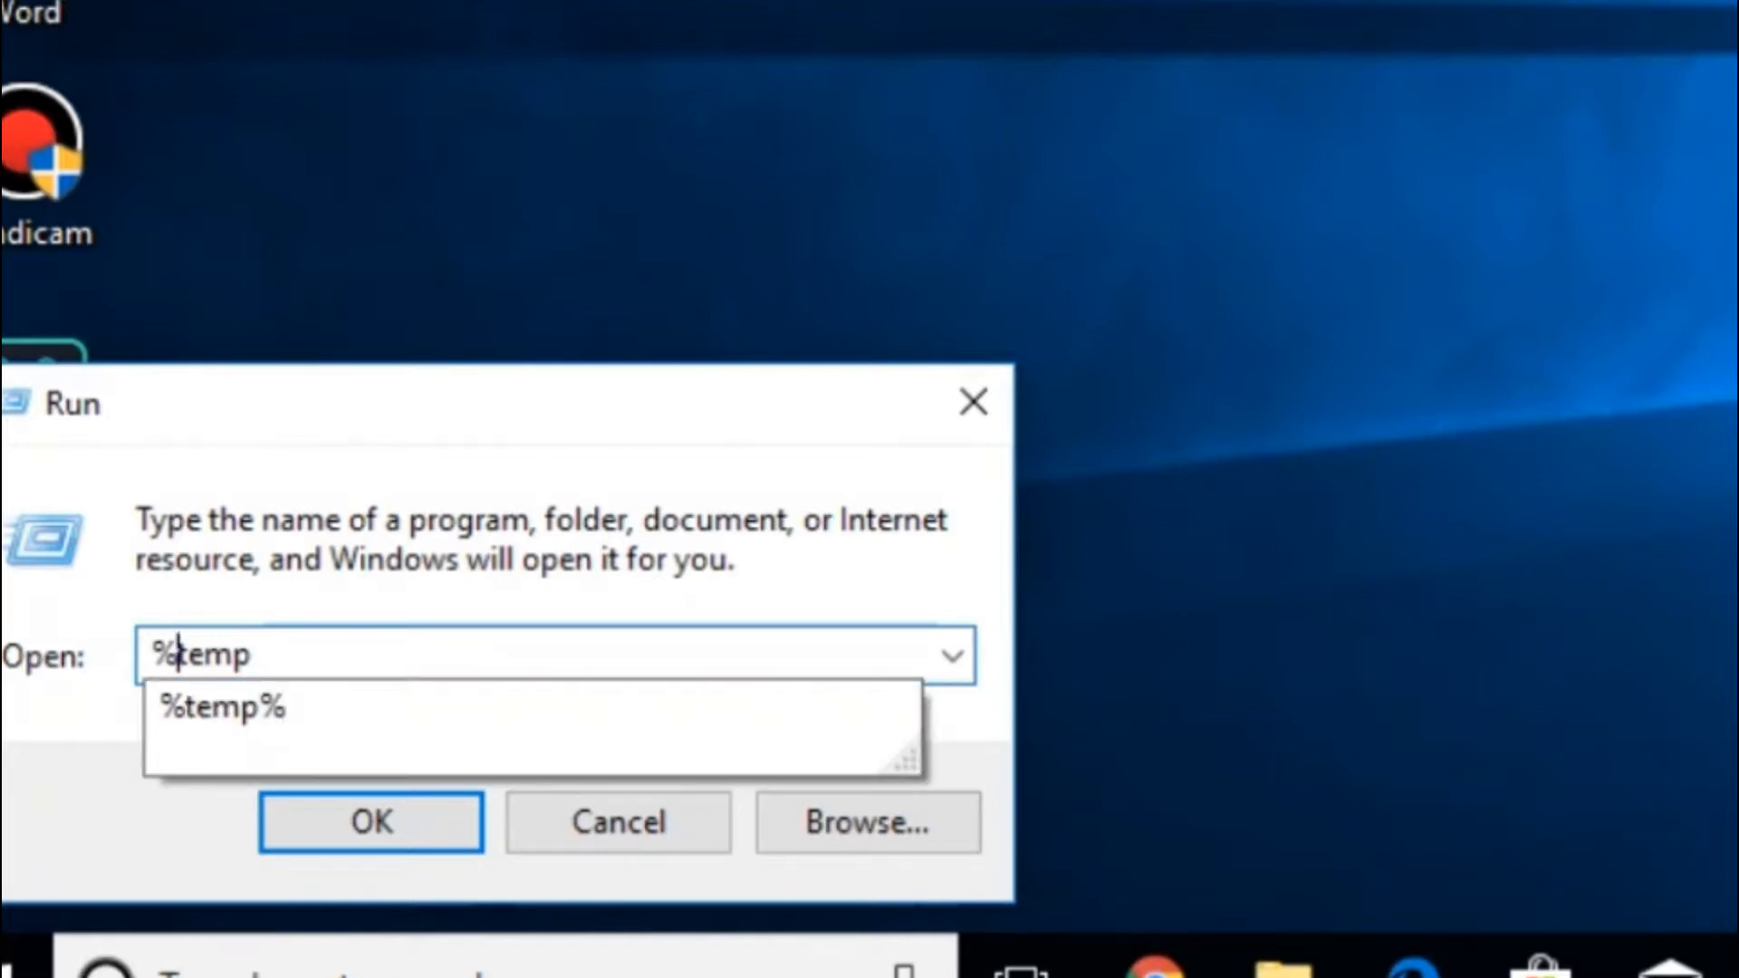
pyautogui.press('Down')
pyautogui.press('Return')
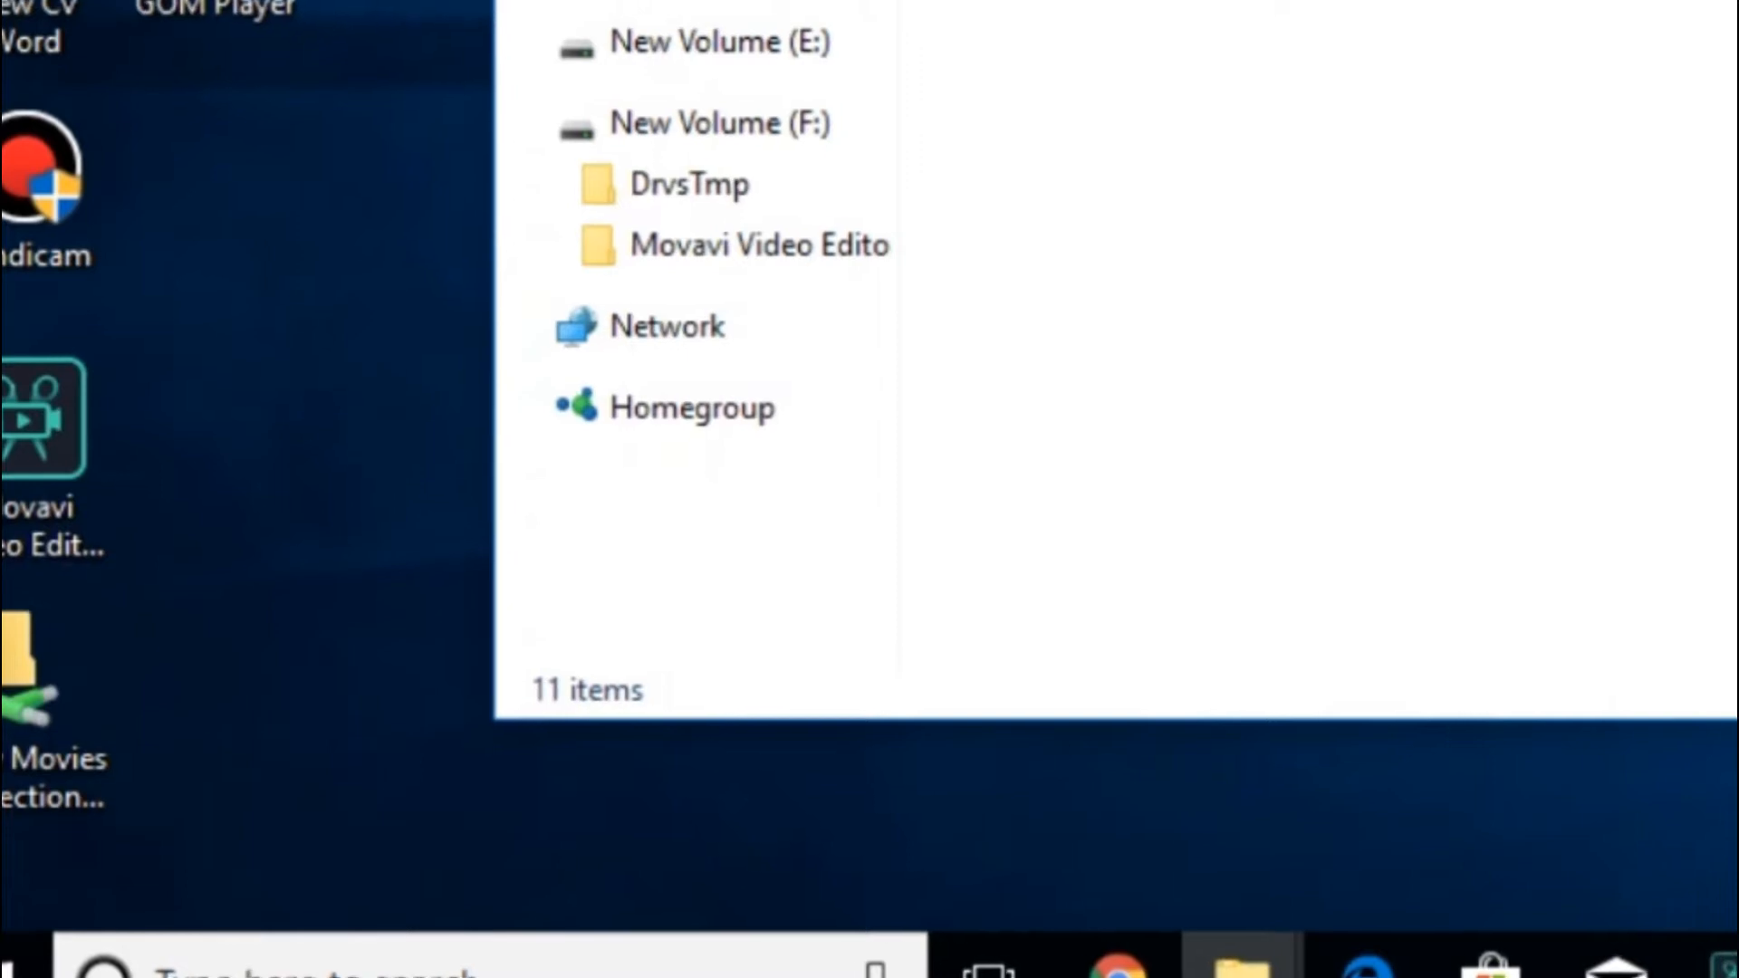
# Delete all files and folders in the Temp folder, retrying once and skipping the files that are in use
pyautogui.moveTo(583, 533); pyautogui.dragTo(565, 137)
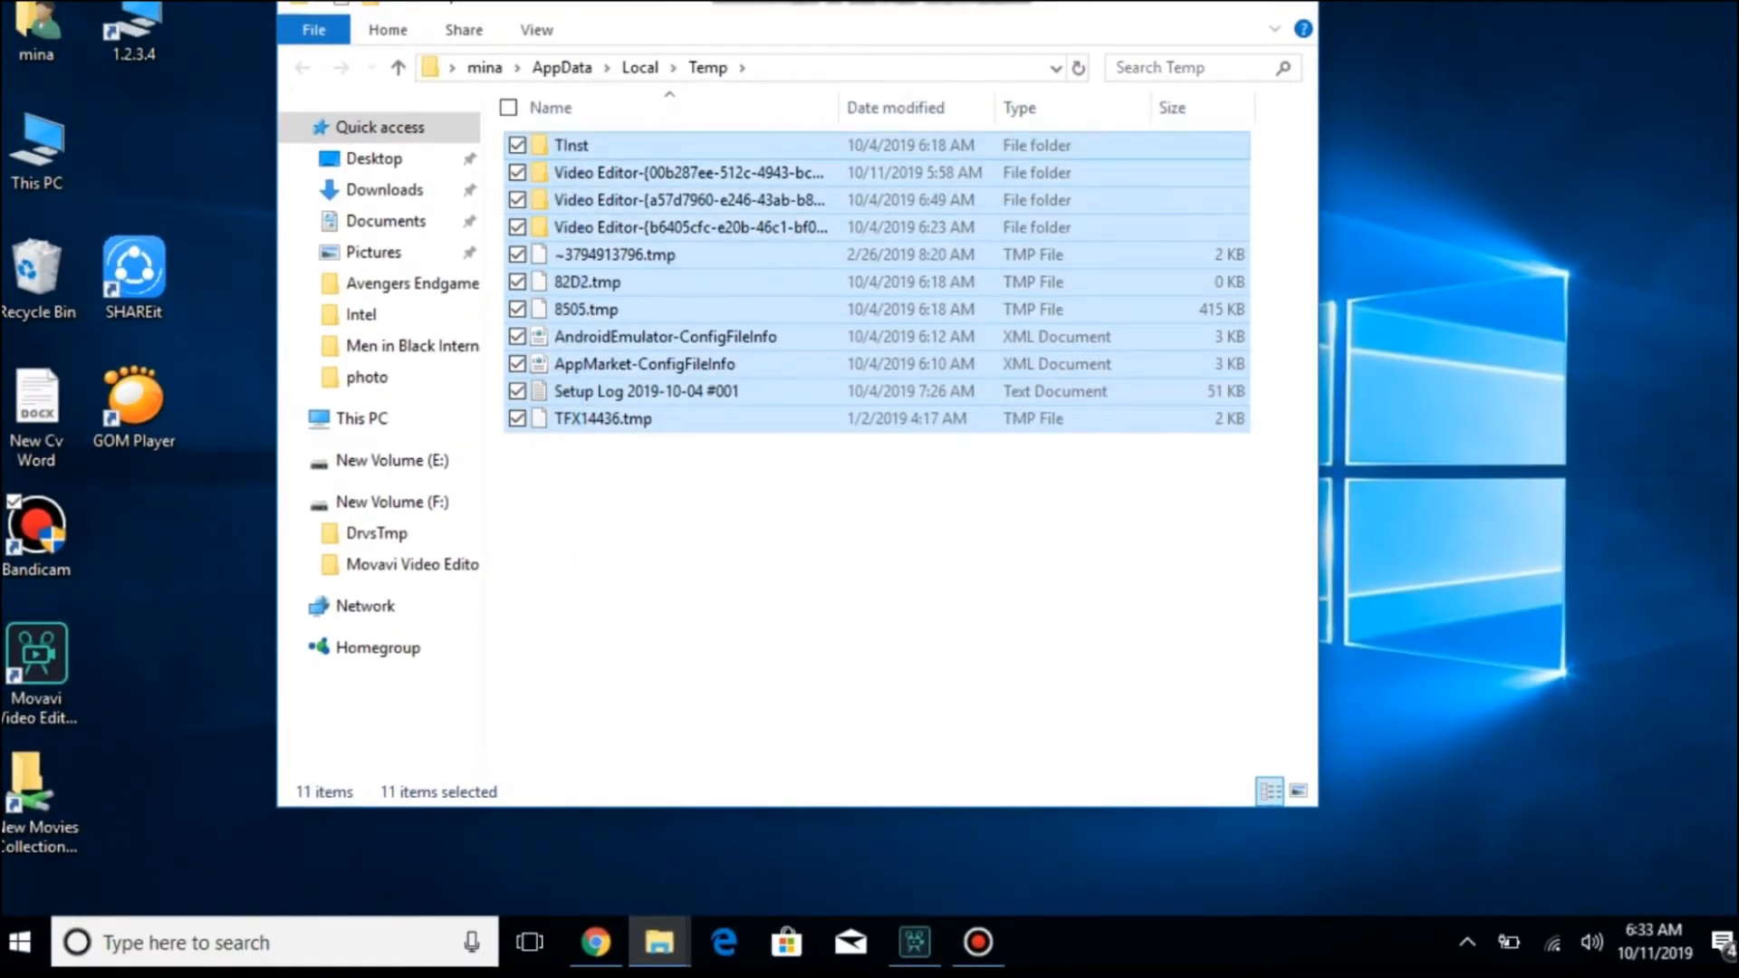
pyautogui.press('Delete')
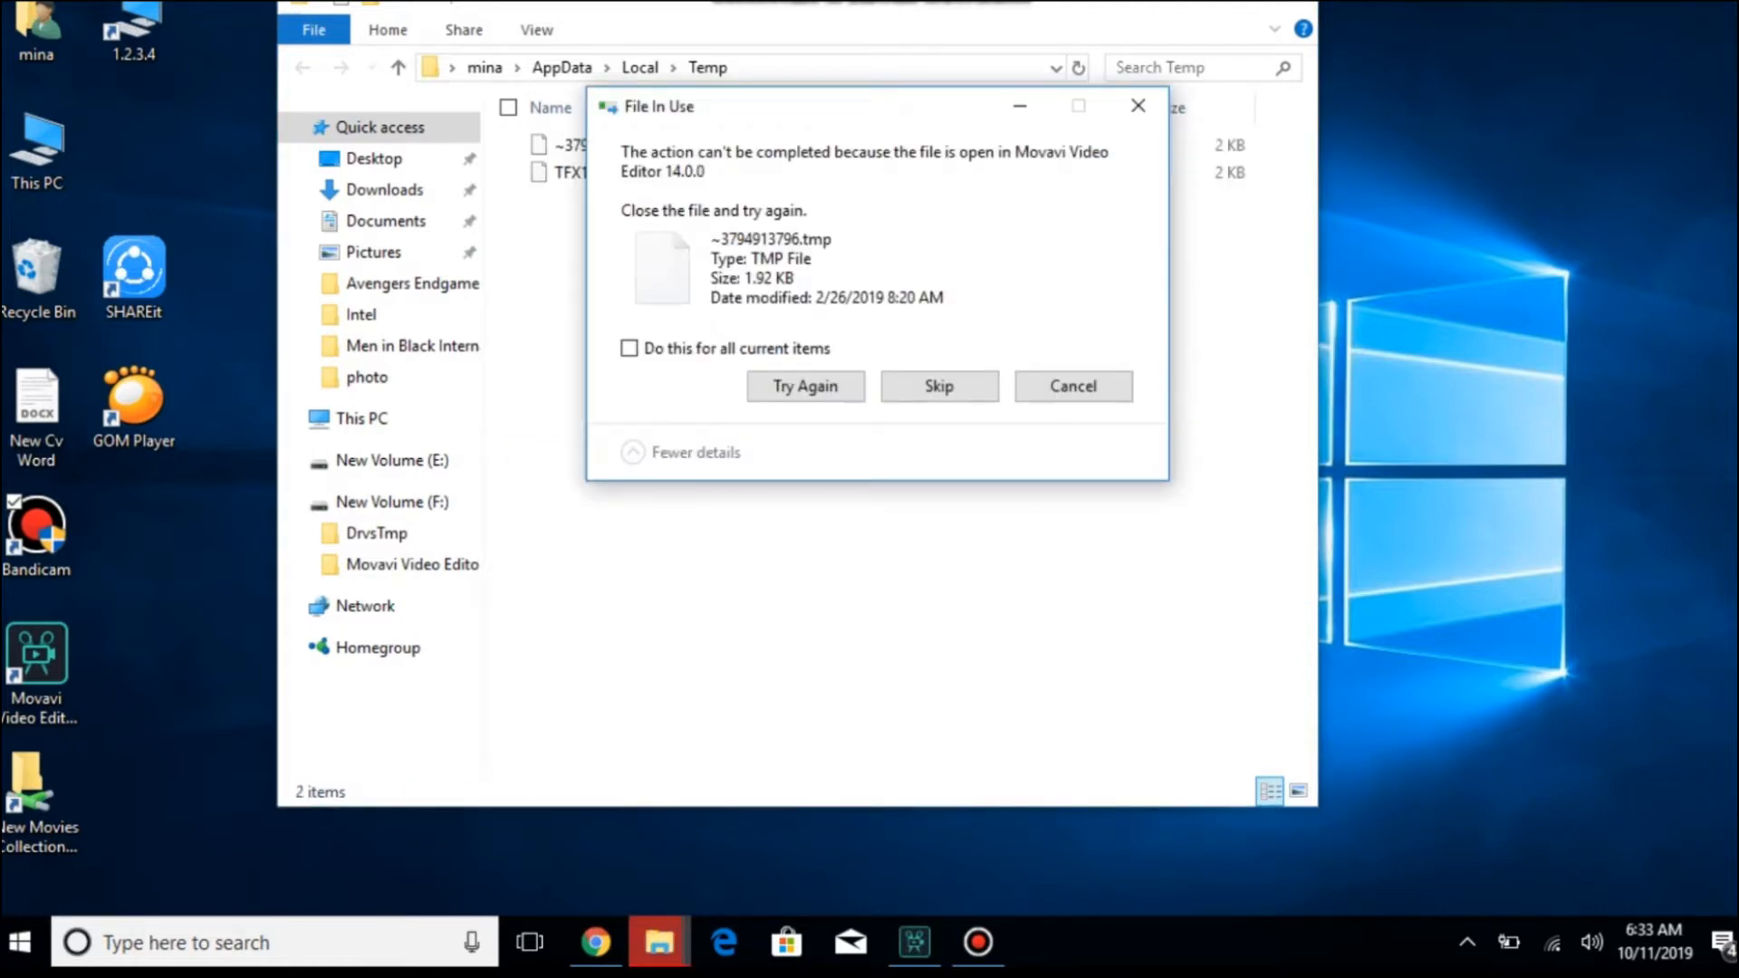
pyautogui.click(805, 387)
pyautogui.click(939, 387)
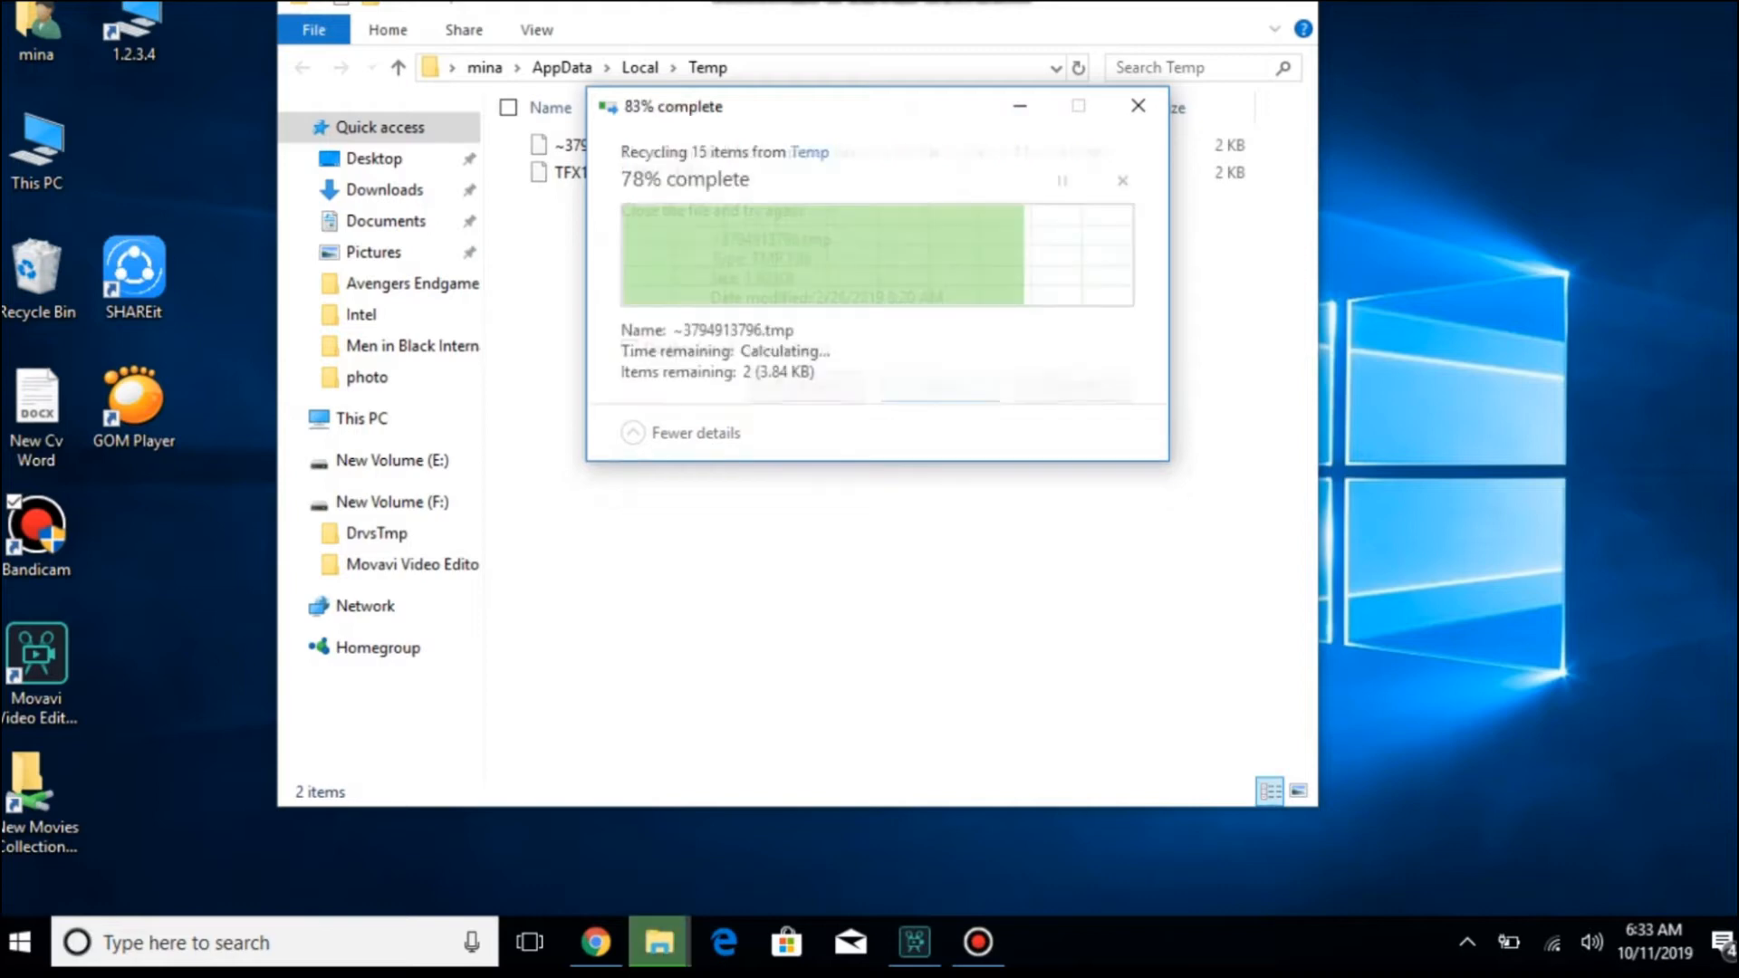
pyautogui.click(939, 387)
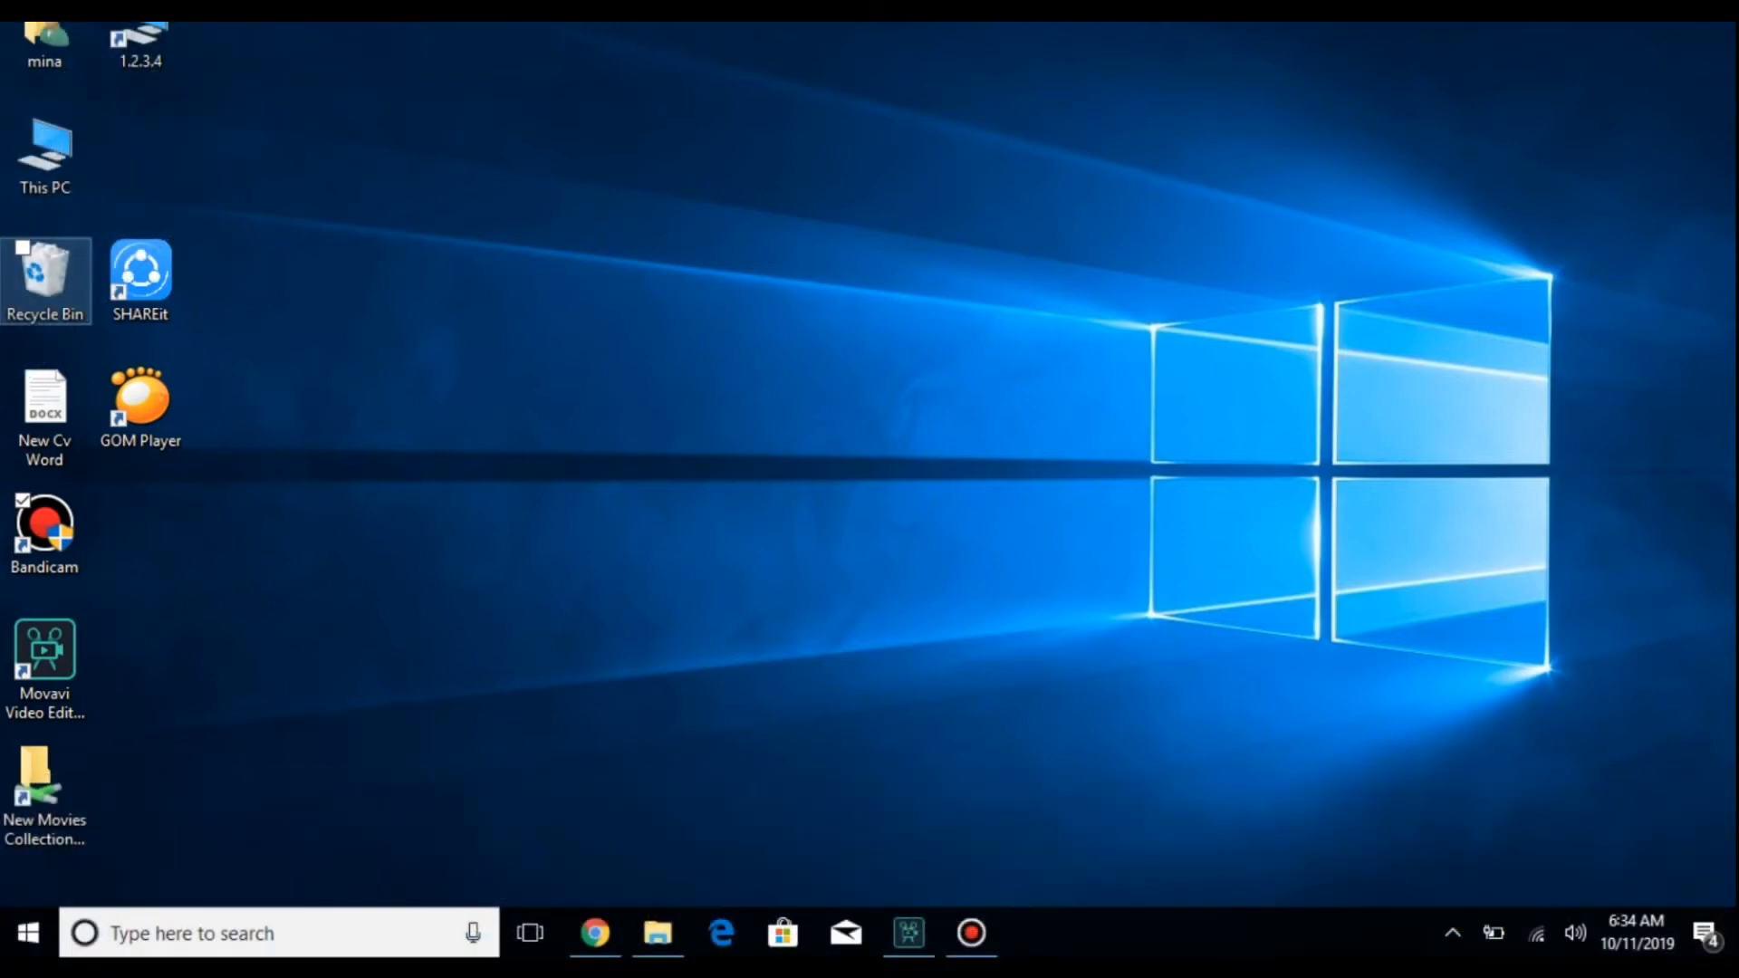
# Open the Recycle Bin from the desktop and permanently delete all the items in it
pyautogui.doubleClick(45, 281)
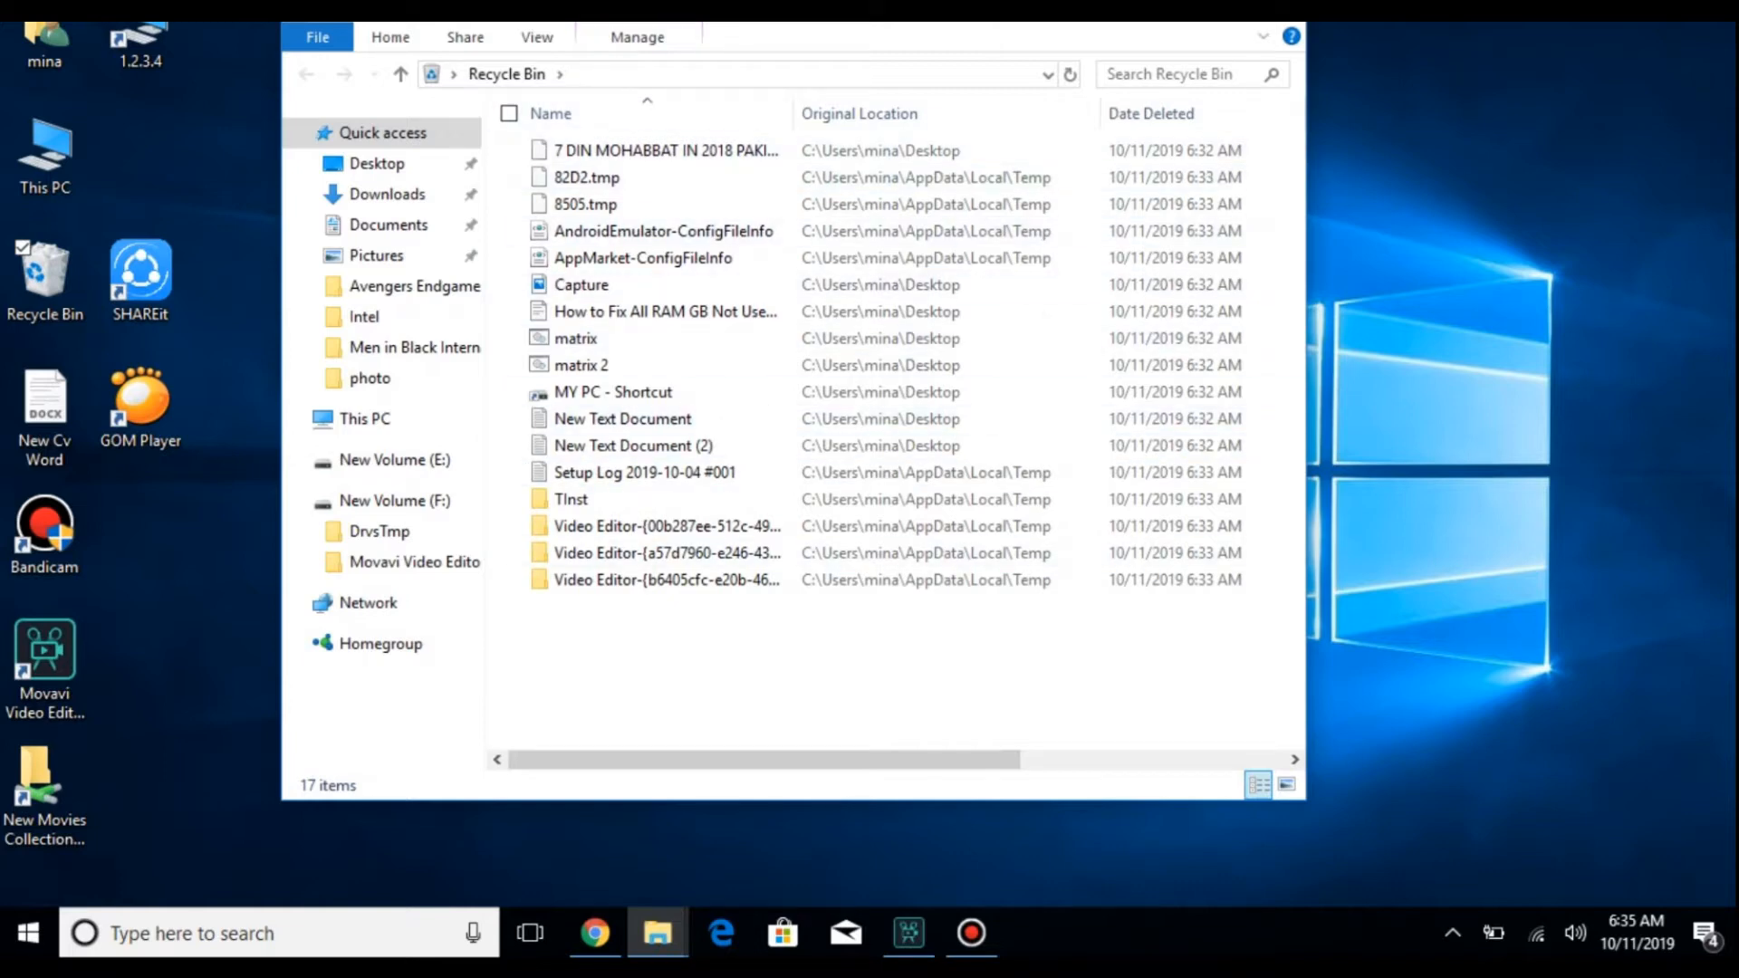
pyautogui.hotkey('ctrl', 'a')
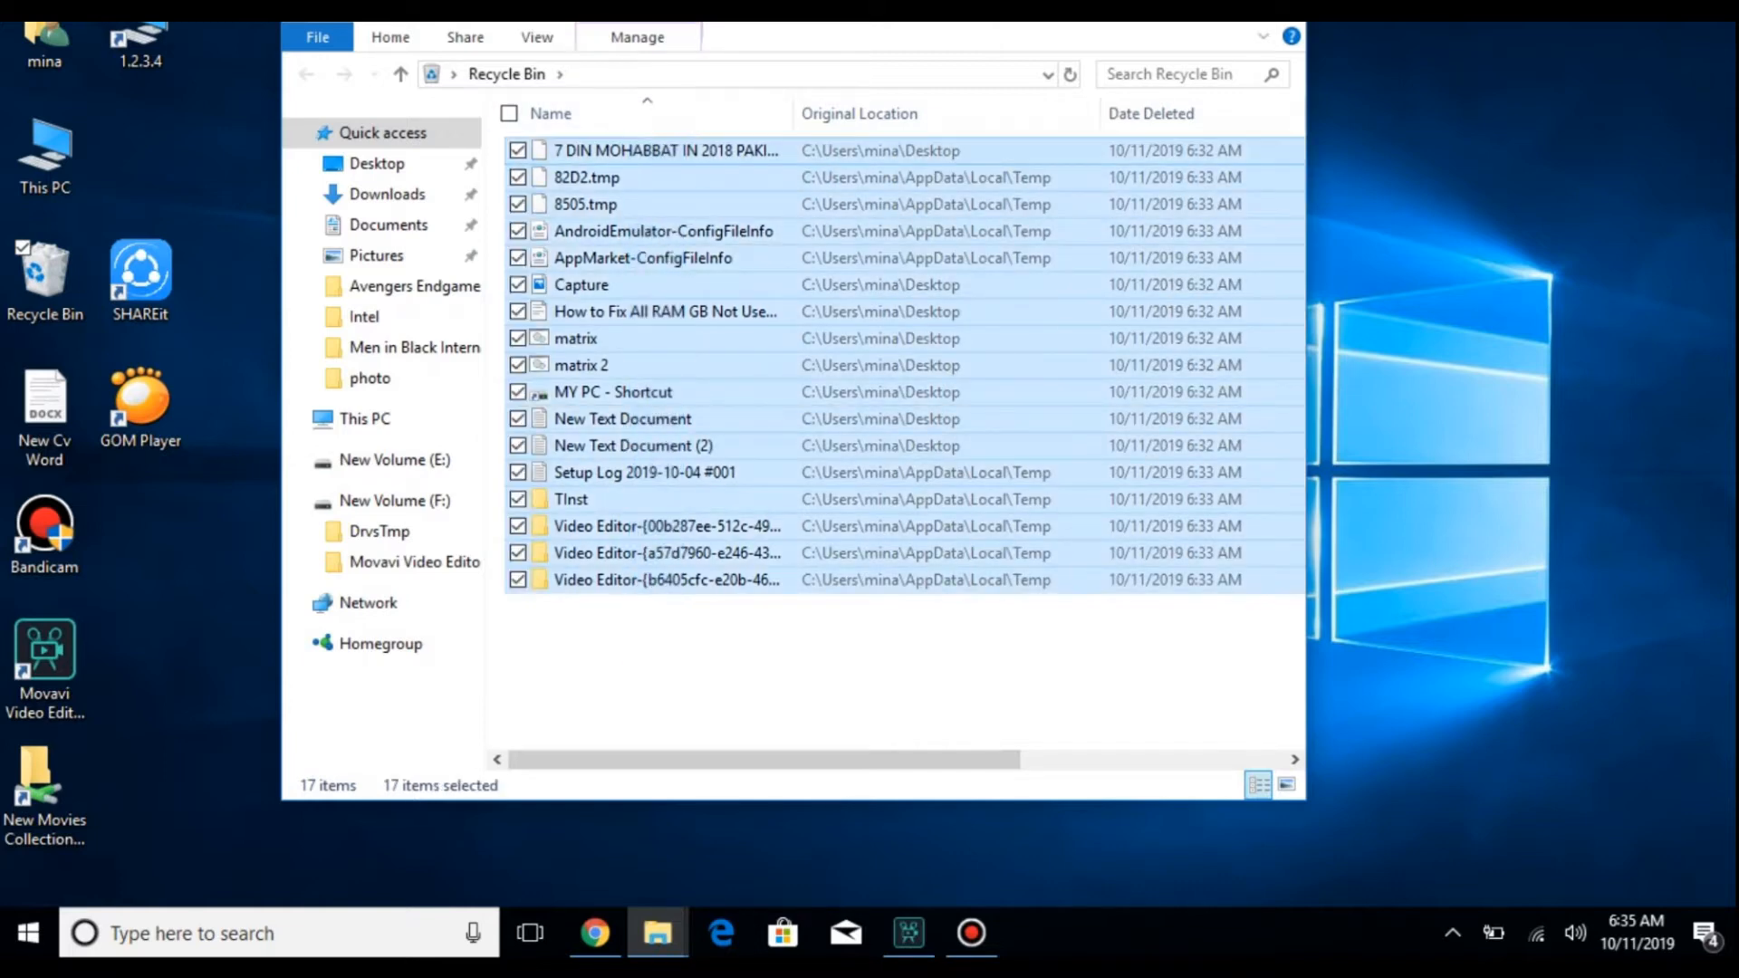
pyautogui.click(507, 74)
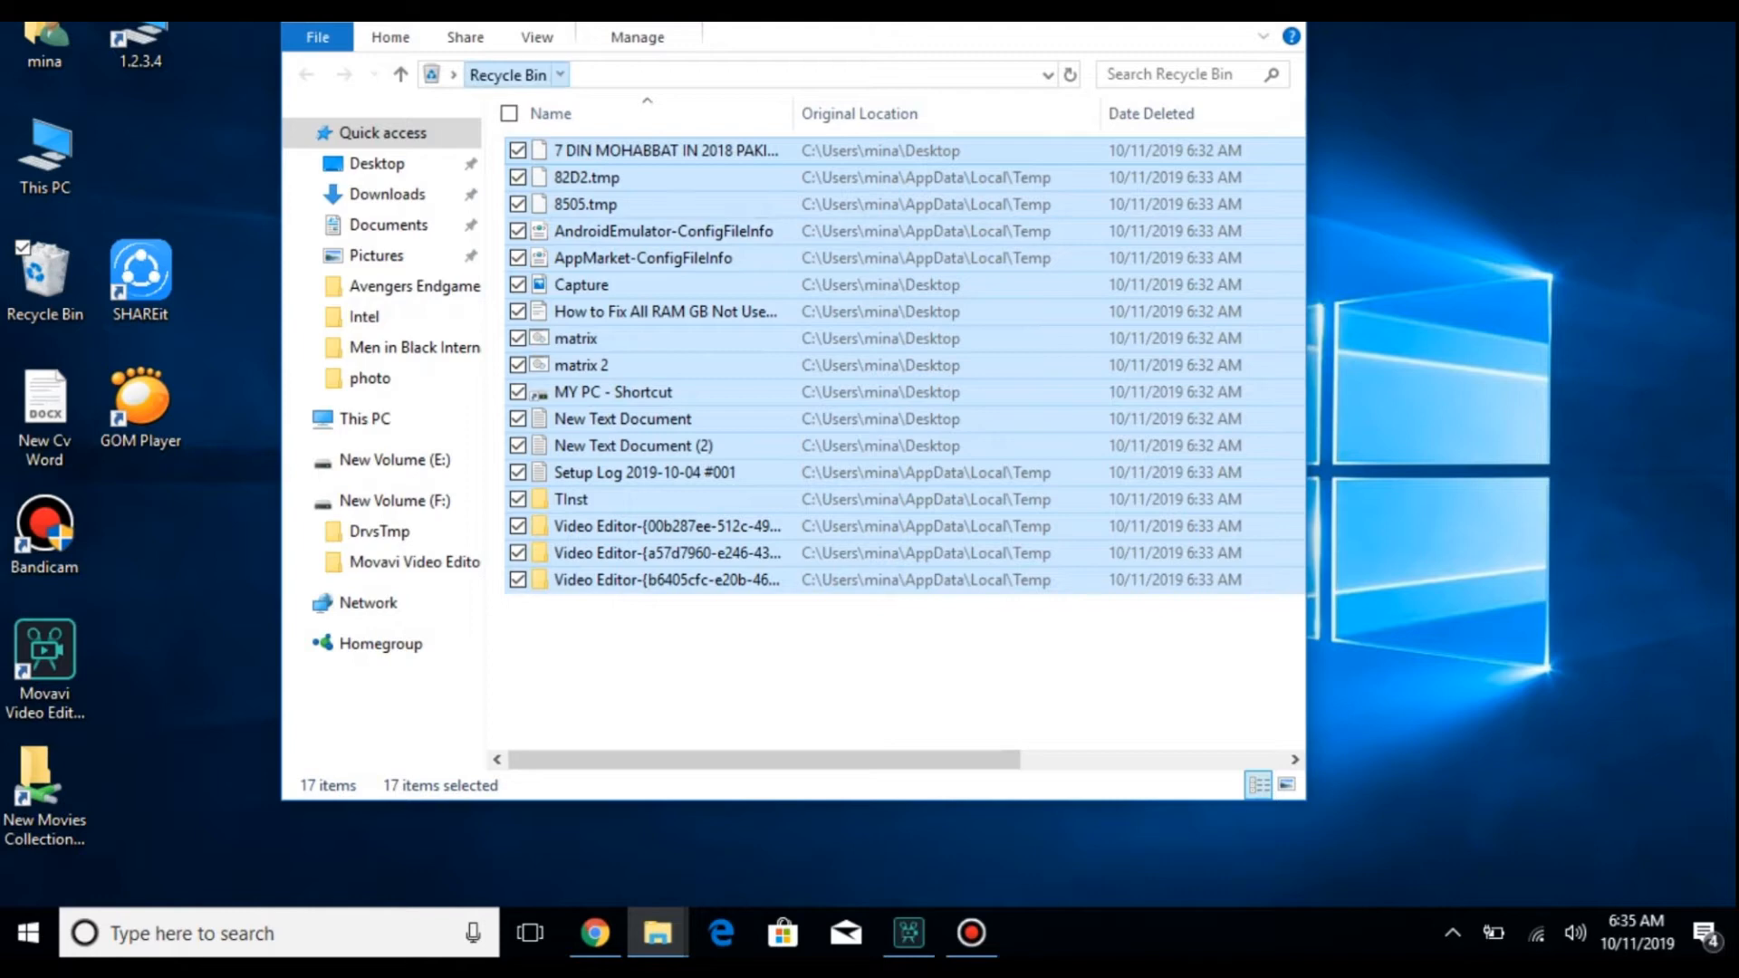
pyautogui.moveTo(619, 648); pyautogui.dragTo(799, 131)
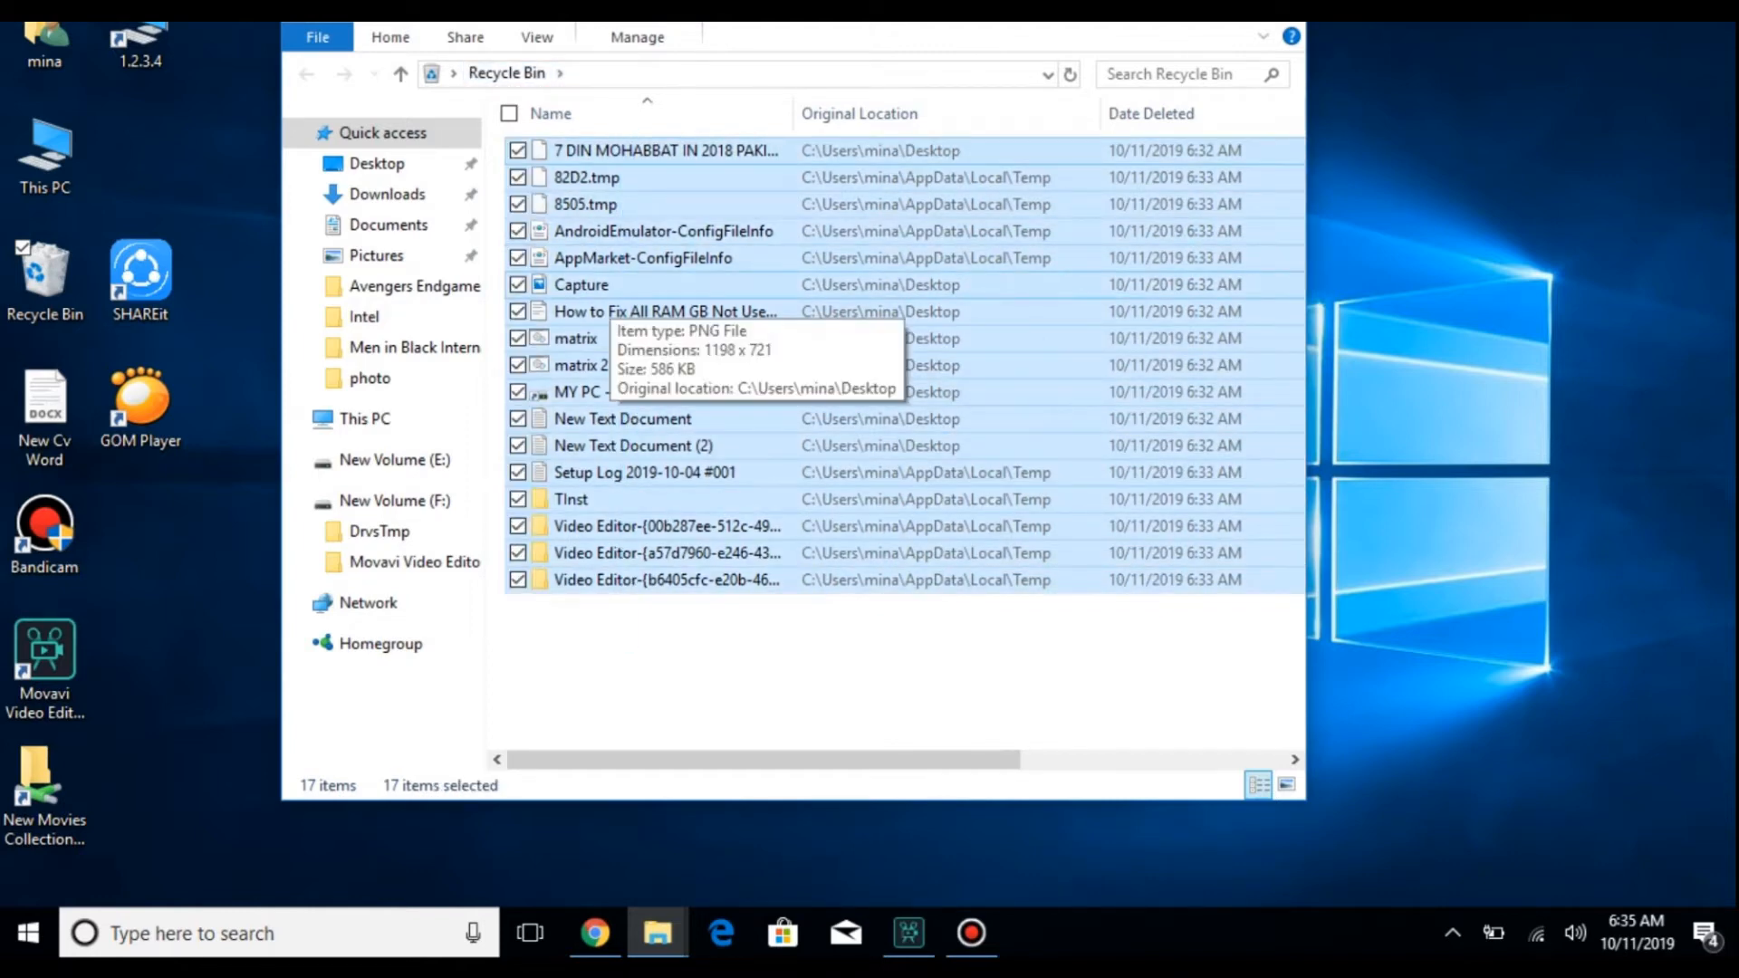
pyautogui.press('Delete')
pyautogui.press('Return')
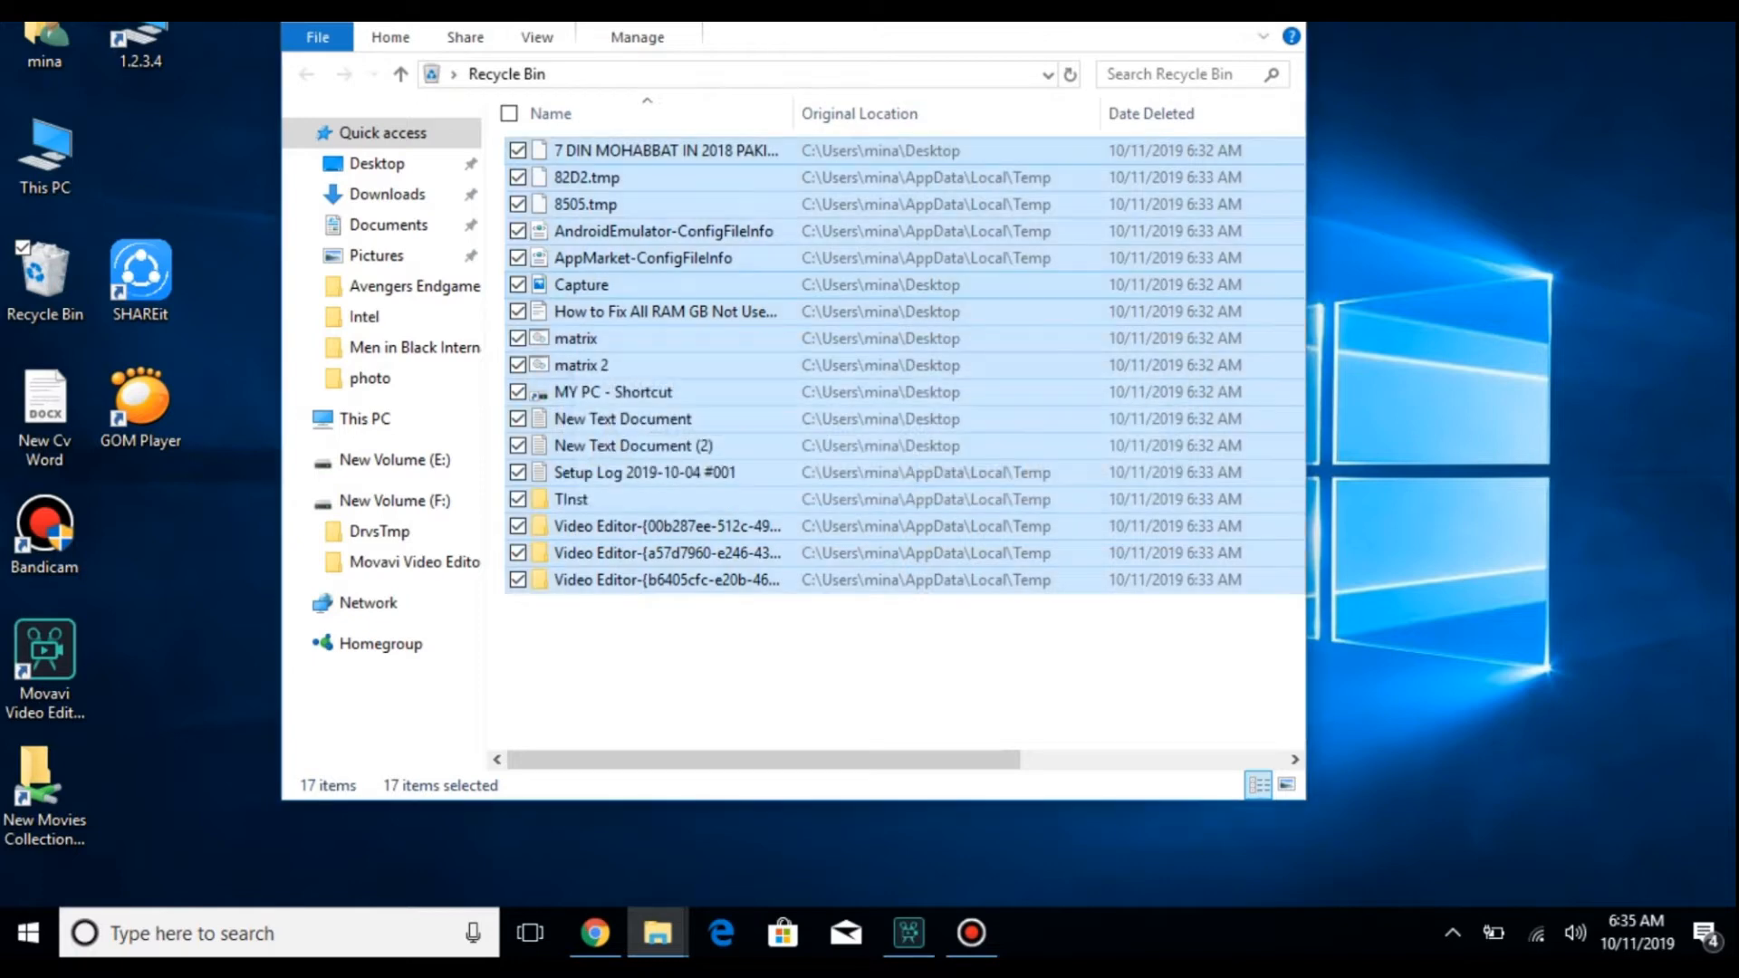
pyautogui.moveTo(629, 444); pyautogui.dragTo(589, 117)
pyautogui.press('Delete')
pyautogui.press('Escape')
# Permanently delete the files still listed in the Recycle Bin, from matrix to Setup Log 2019-10-04 #001
pyautogui.moveTo(643, 362); pyautogui.dragTo(616, 113)
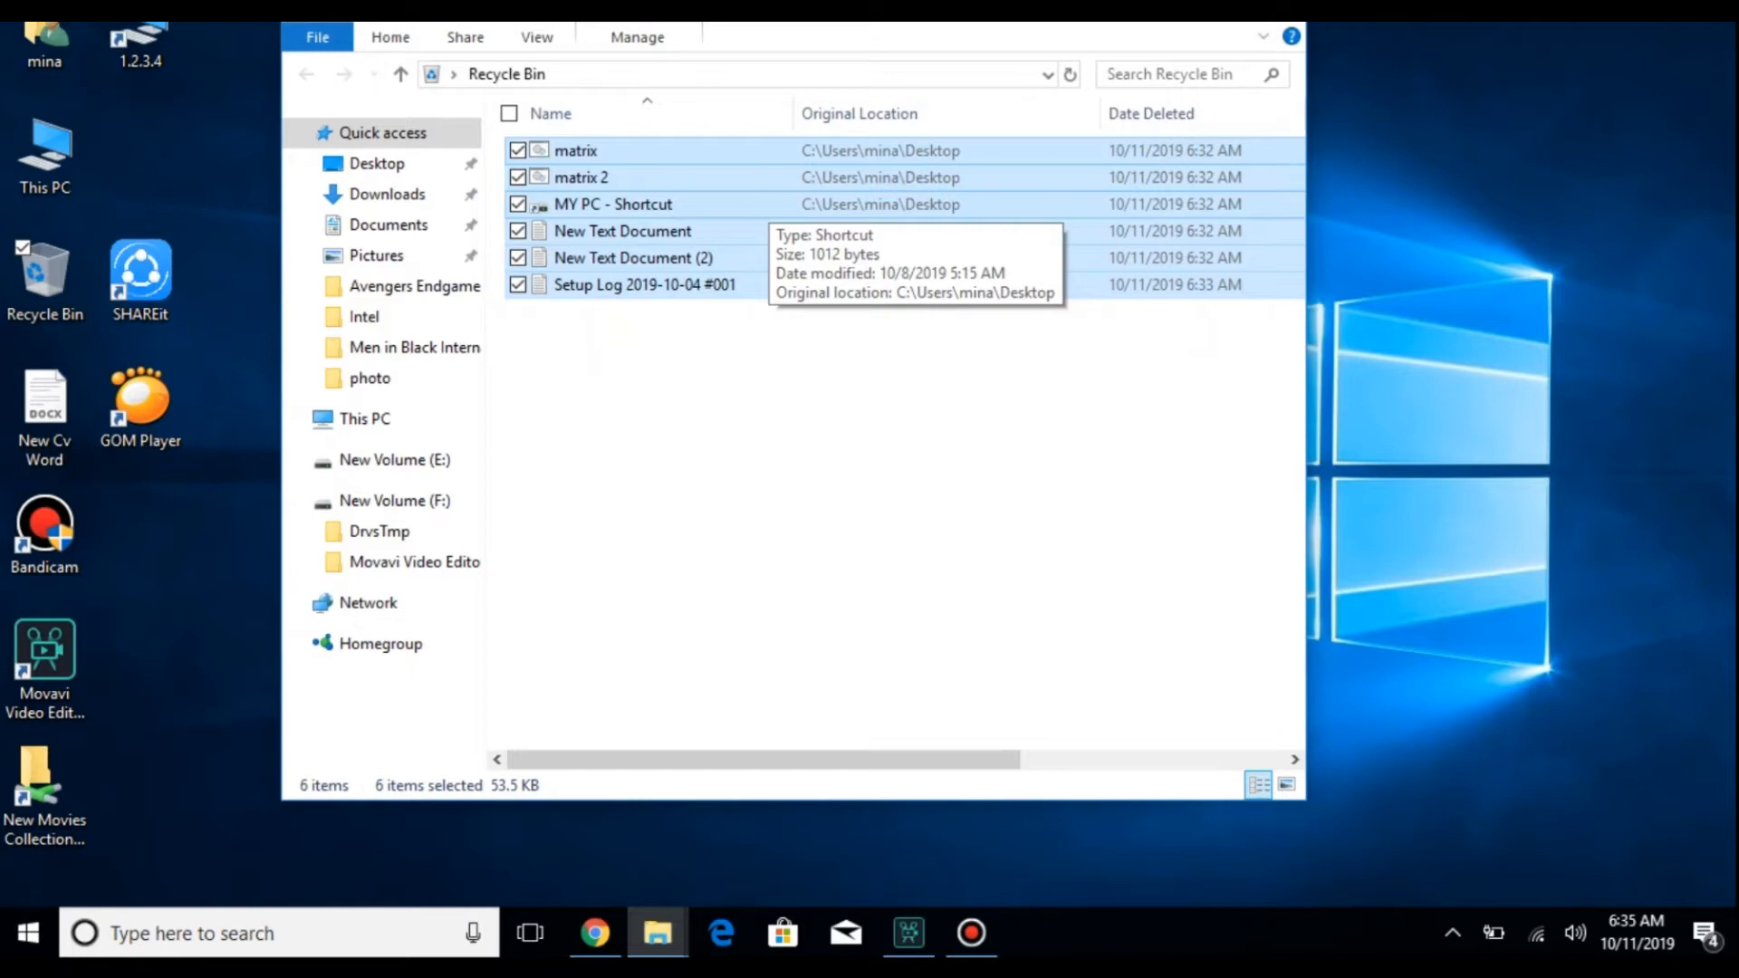
pyautogui.rightClick(482, 185)
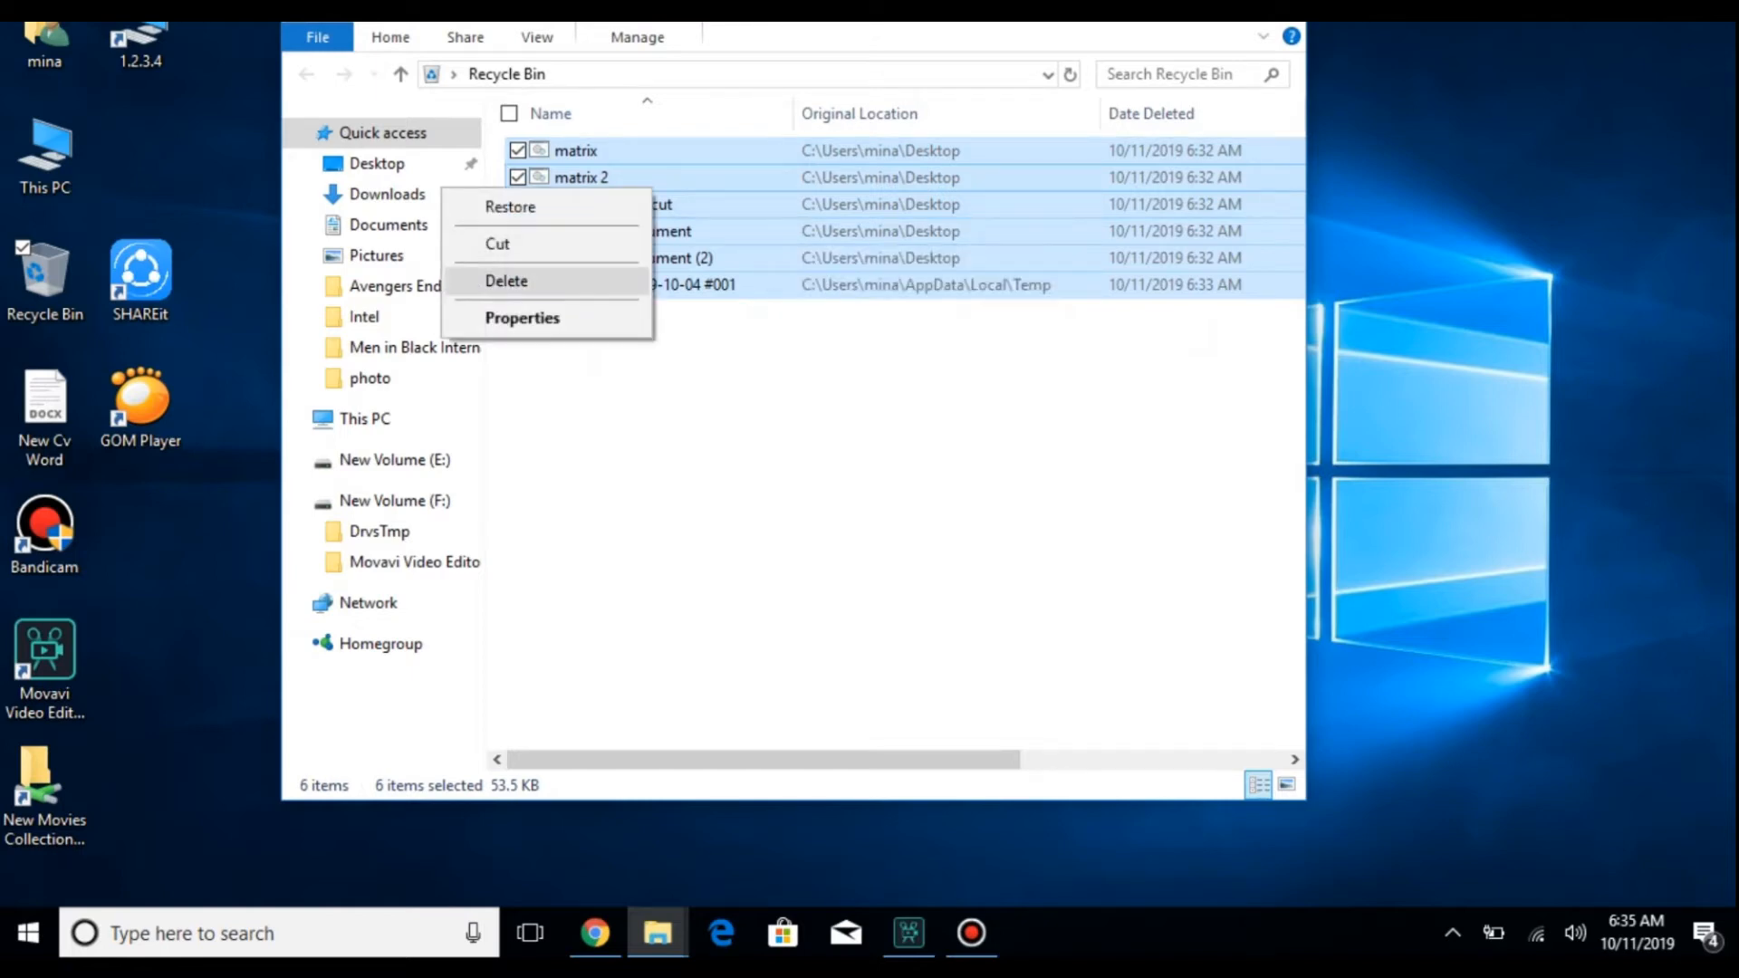
pyautogui.click(508, 280)
pyautogui.press('Return')
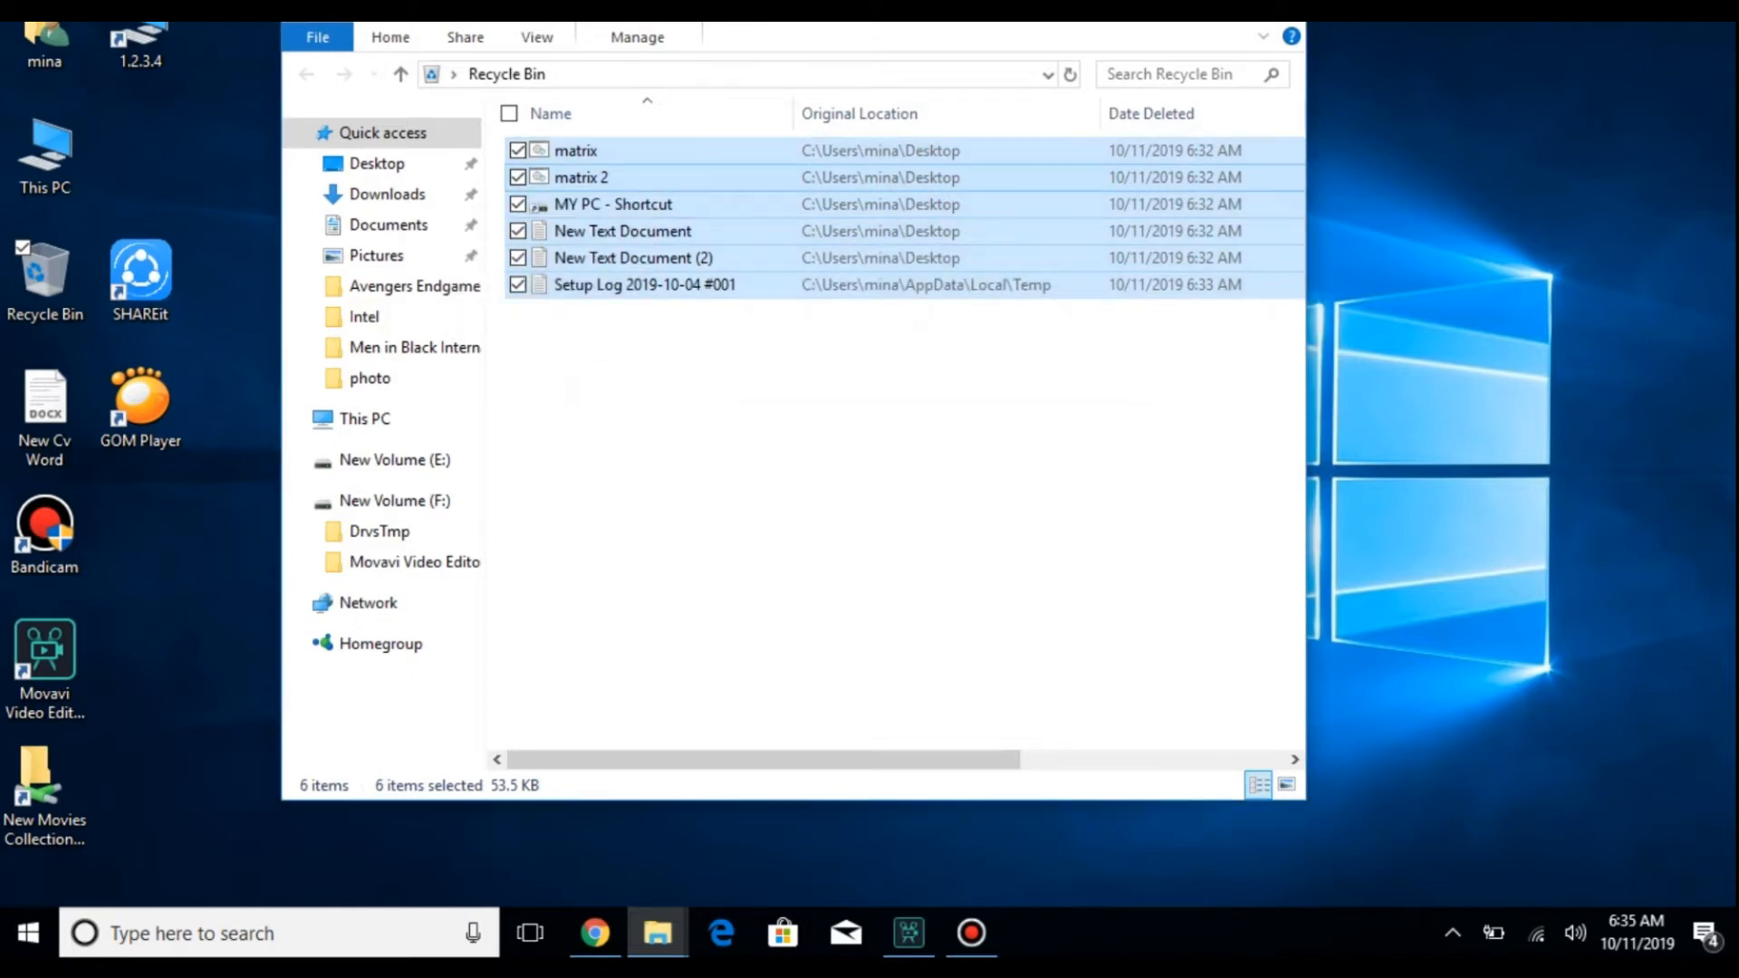
pyautogui.click(786, 462)
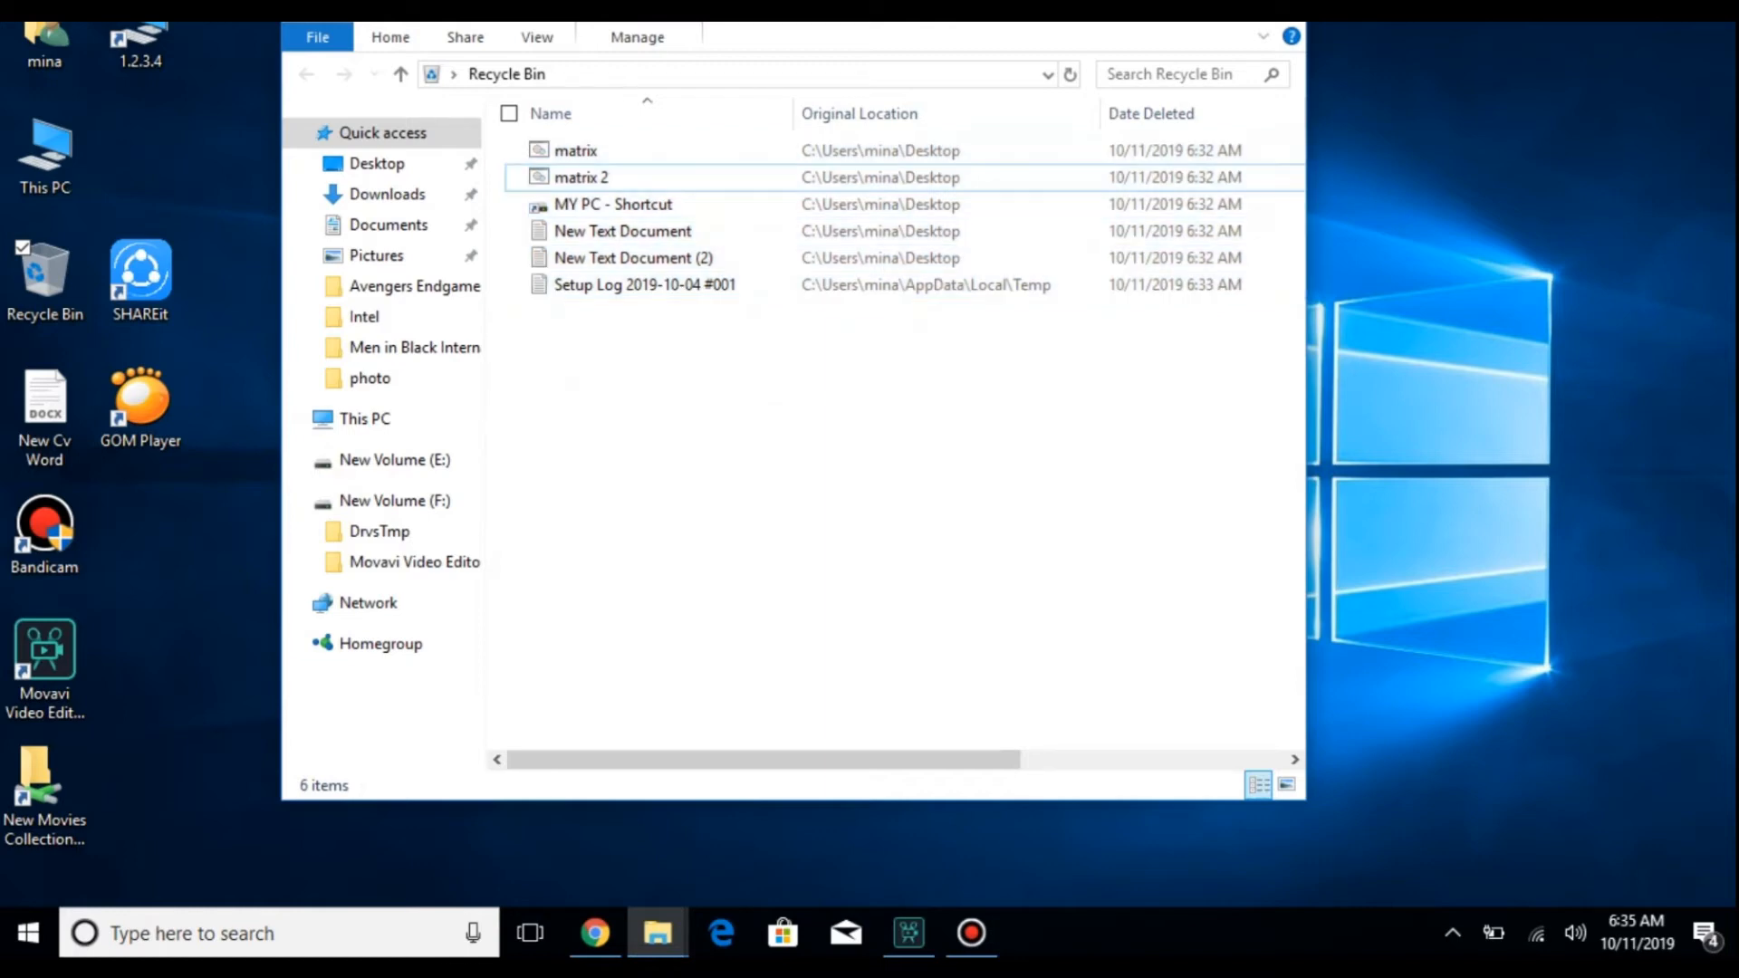
# Select every leftover entry in the Recycle Bin again and retry the permanent deletion
pyautogui.moveTo(763, 760); pyautogui.dragTo(832, 759)
pyautogui.moveTo(889, 567); pyautogui.dragTo(737, 130)
pyautogui.rightClick(490, 211)
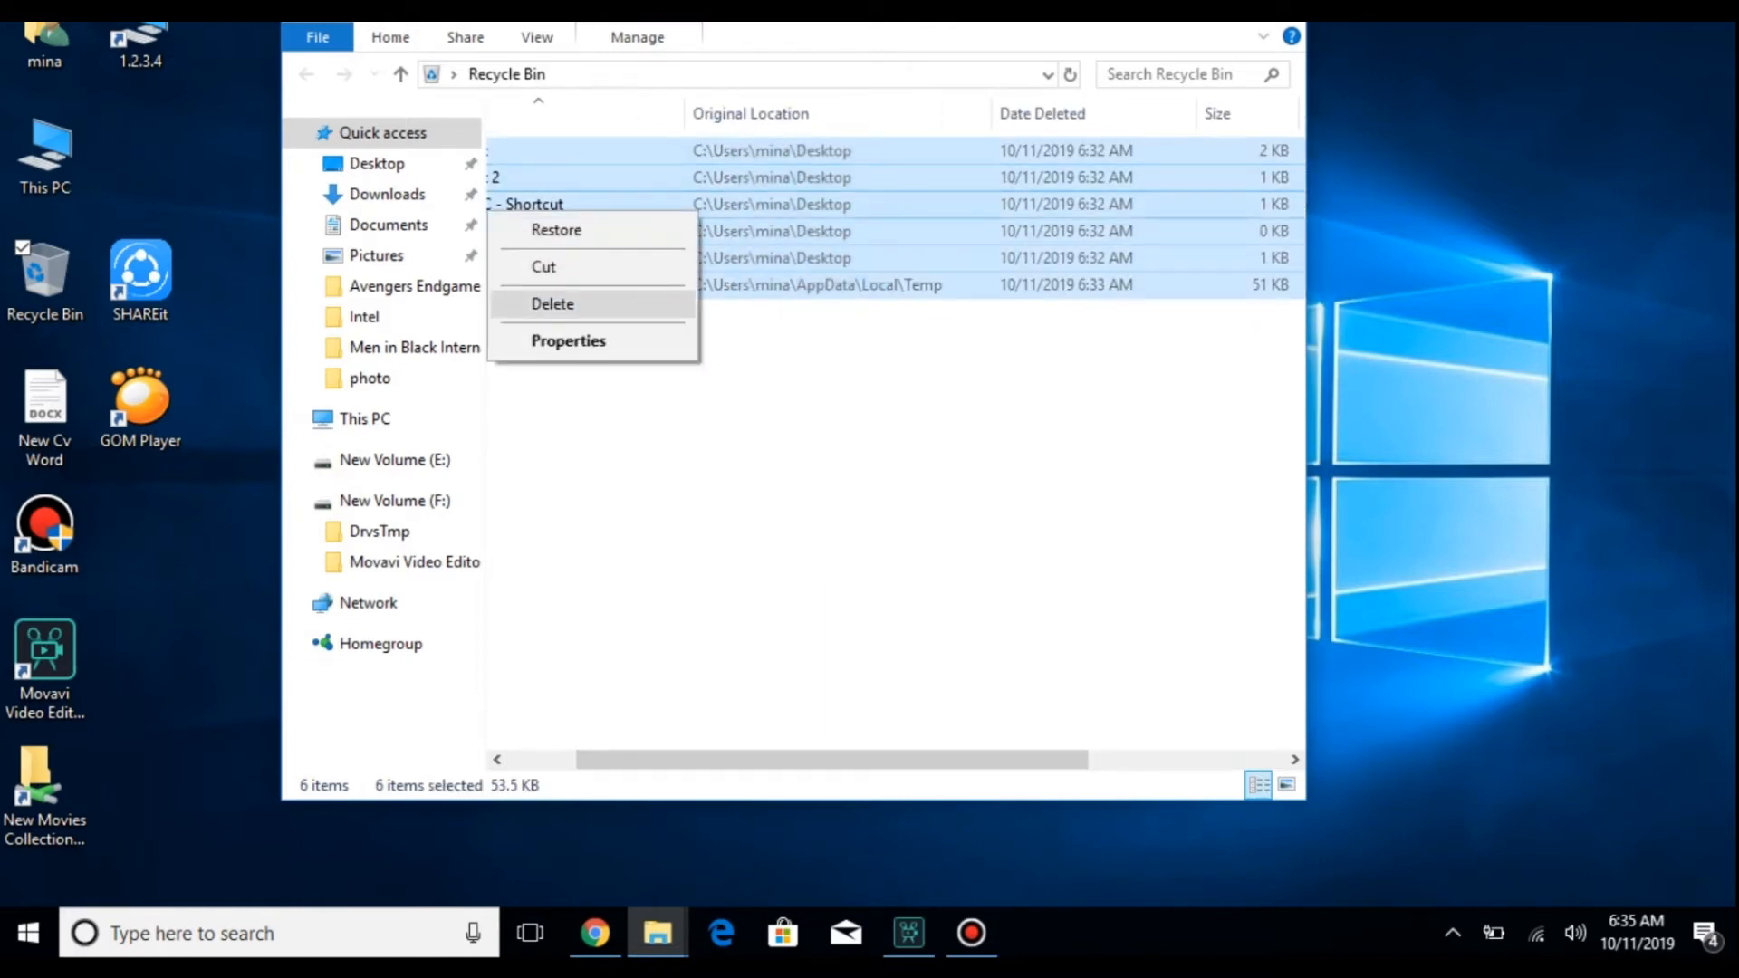
pyautogui.click(552, 303)
pyautogui.click(970, 474)
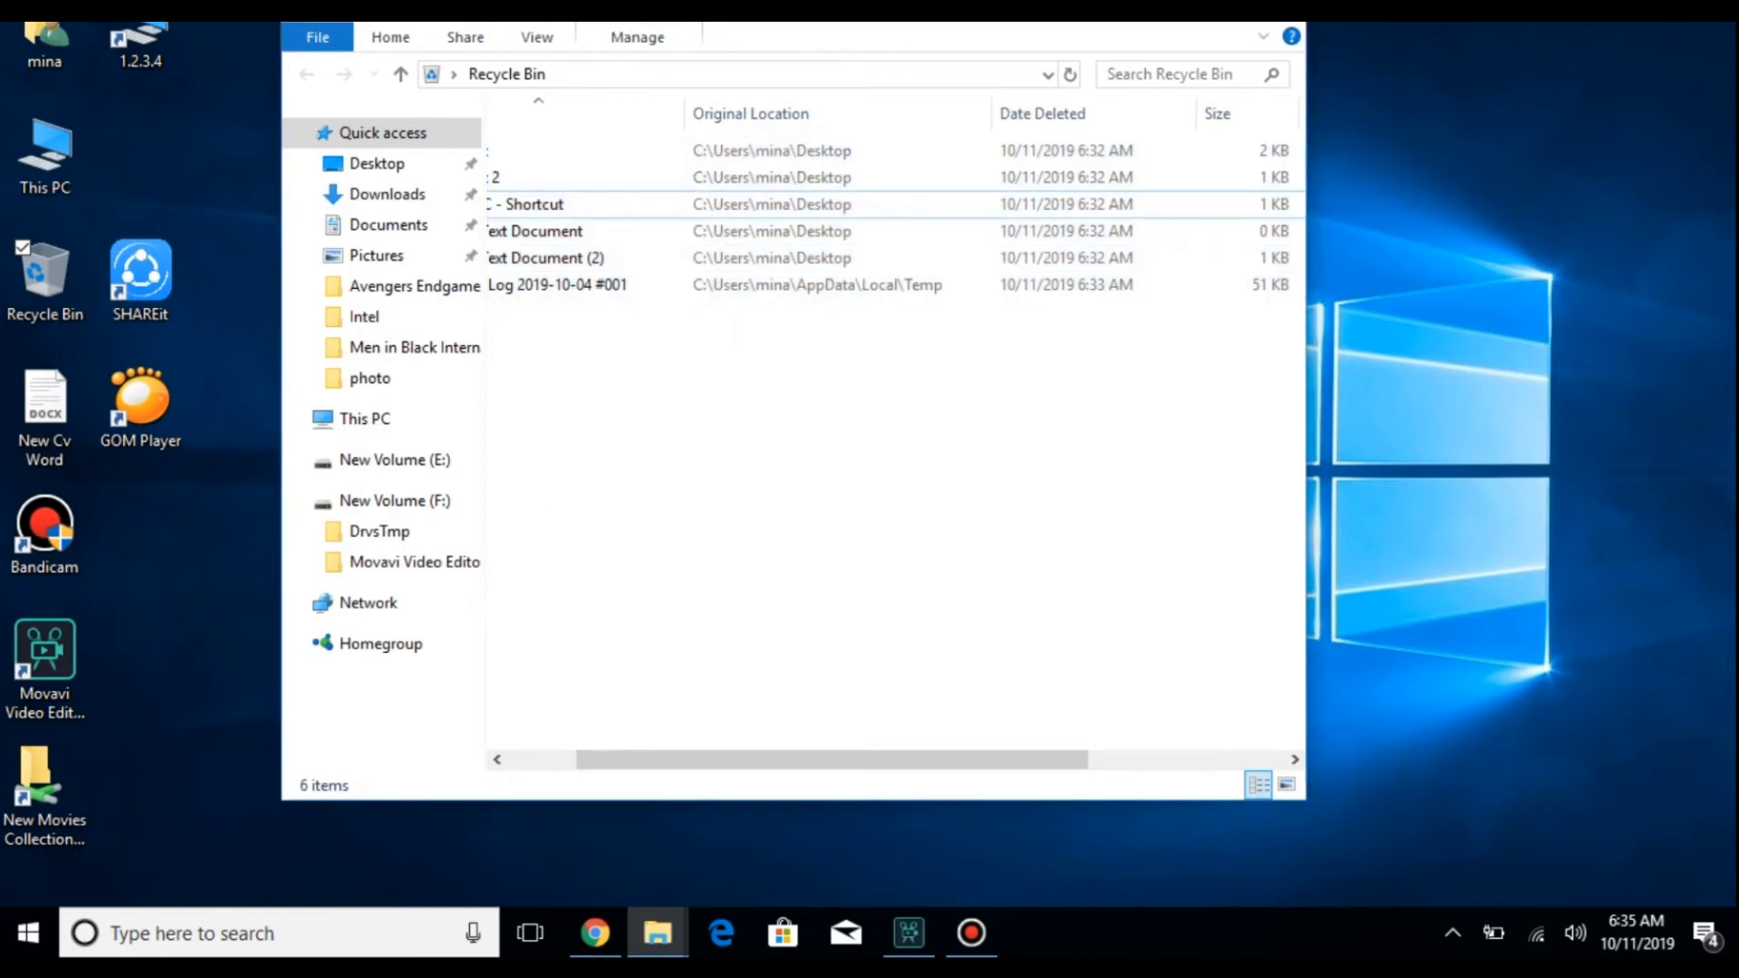
# Close and reopen the Recycle Bin to check its contents, then close its window
pyautogui.click(1279, 7)
pyautogui.doubleClick(45, 279)
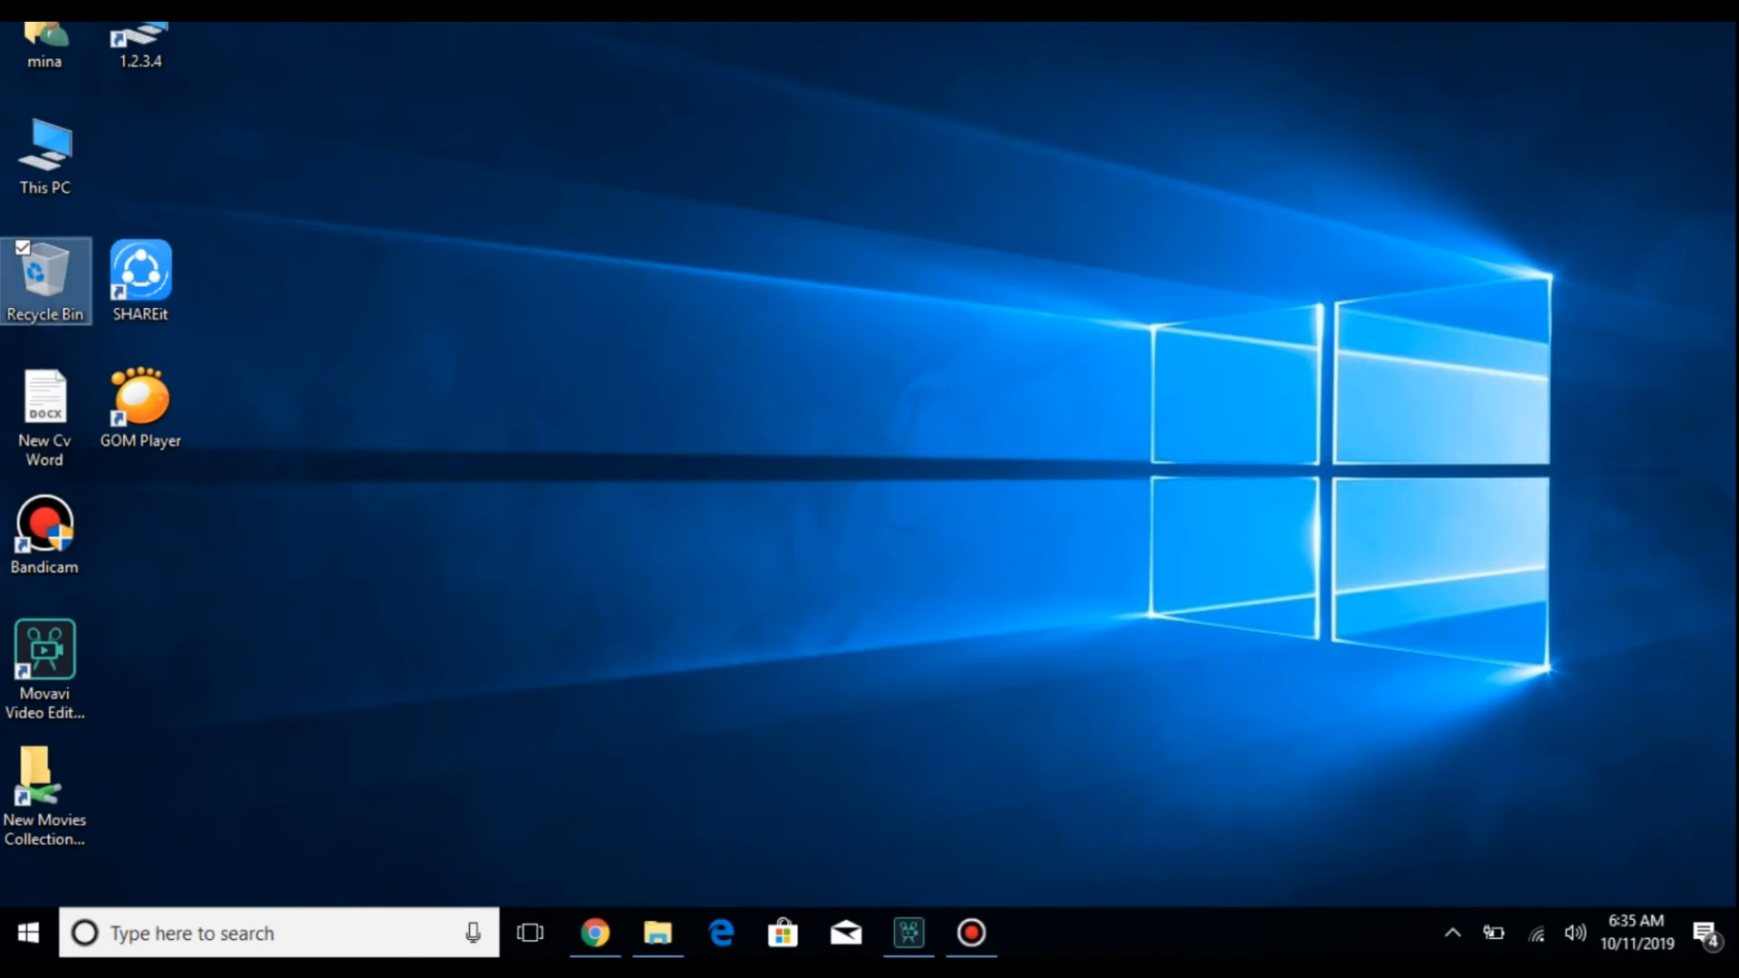
pyautogui.doubleClick(46, 279)
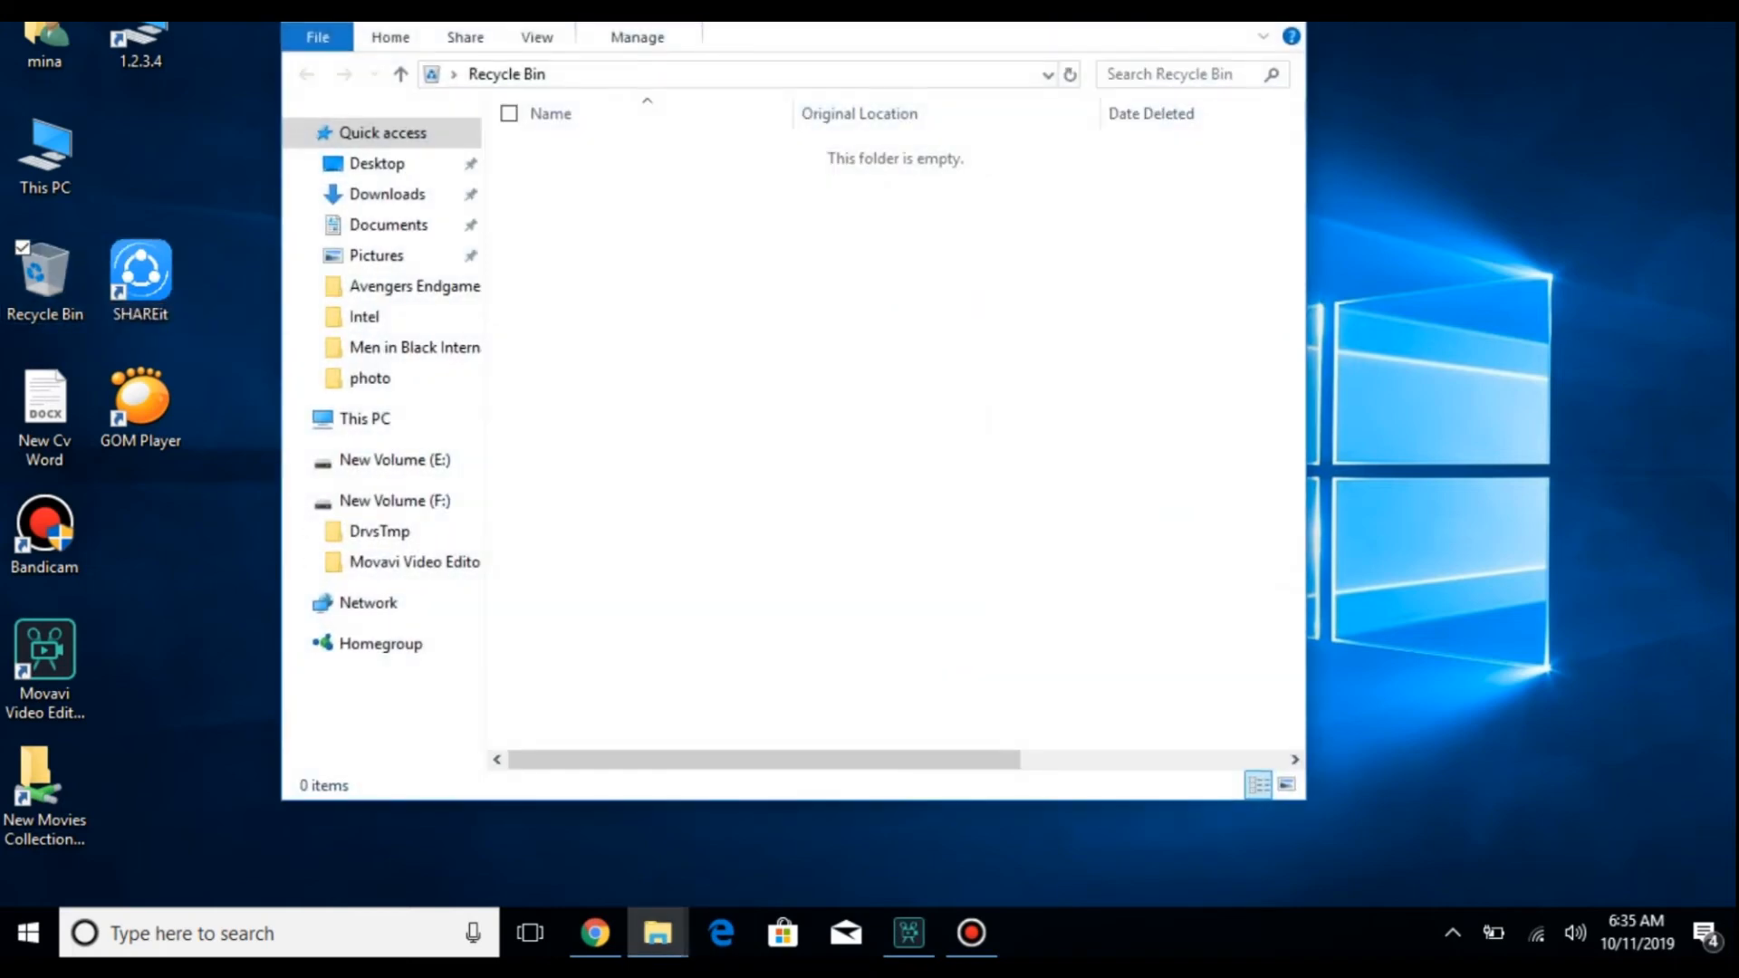
pyautogui.click(1278, 7)
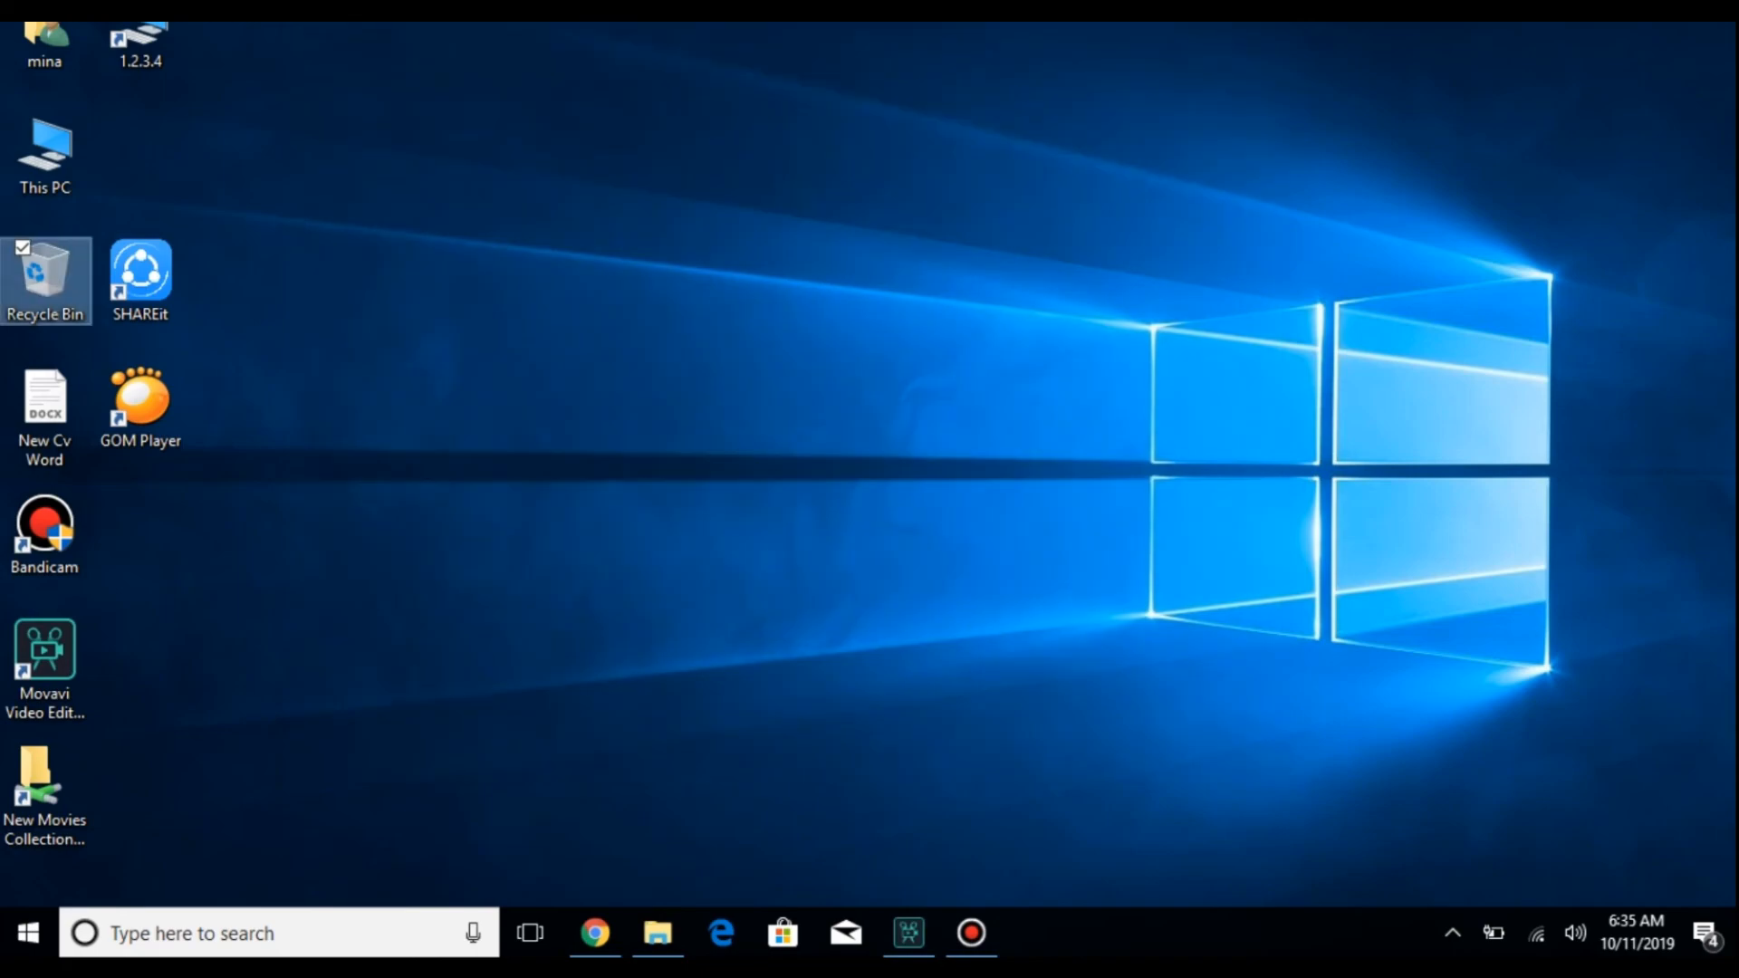
pyautogui.click(971, 933)
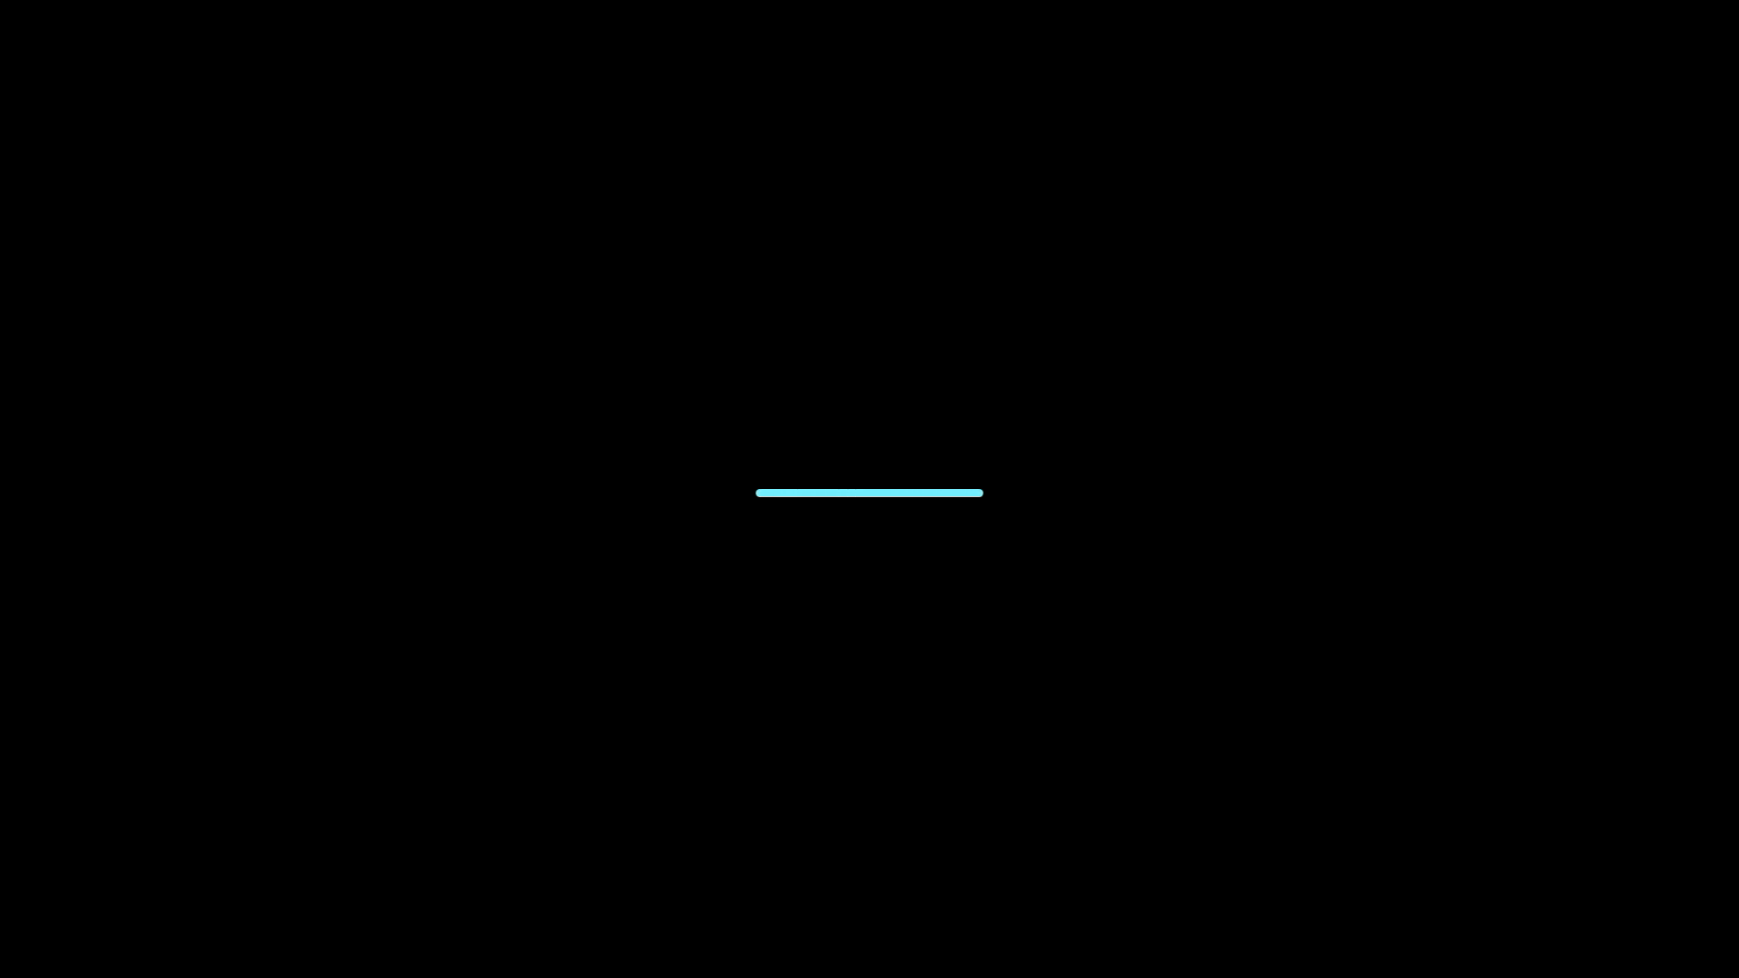